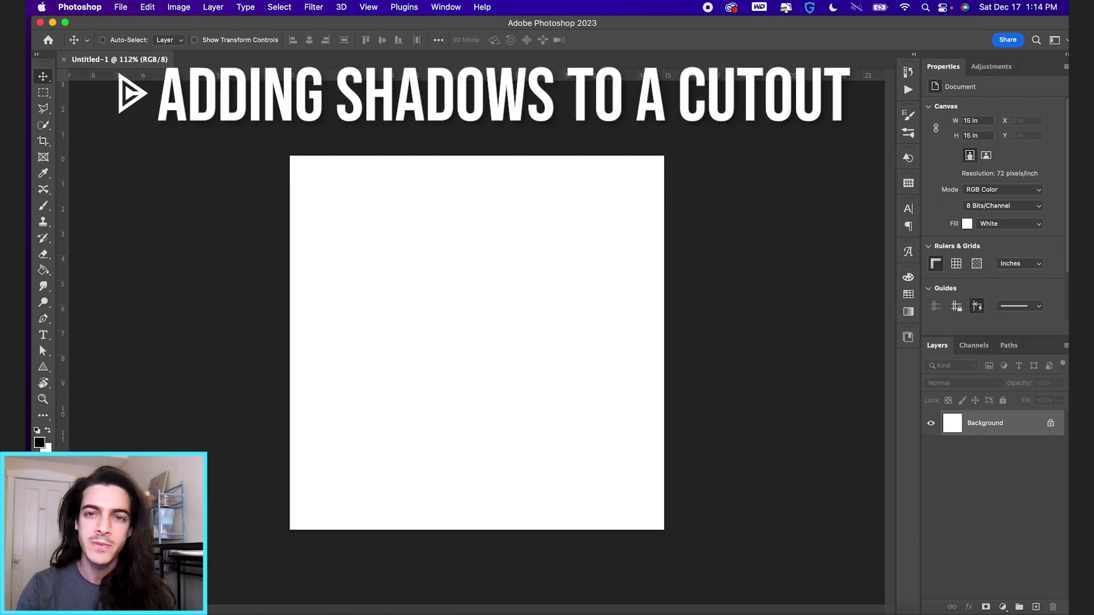
# Place the player cutout as an embedded smart object and scale it up to about 174%.
pyautogui.press('cmd+Tab')
pyautogui.click(409, 419)
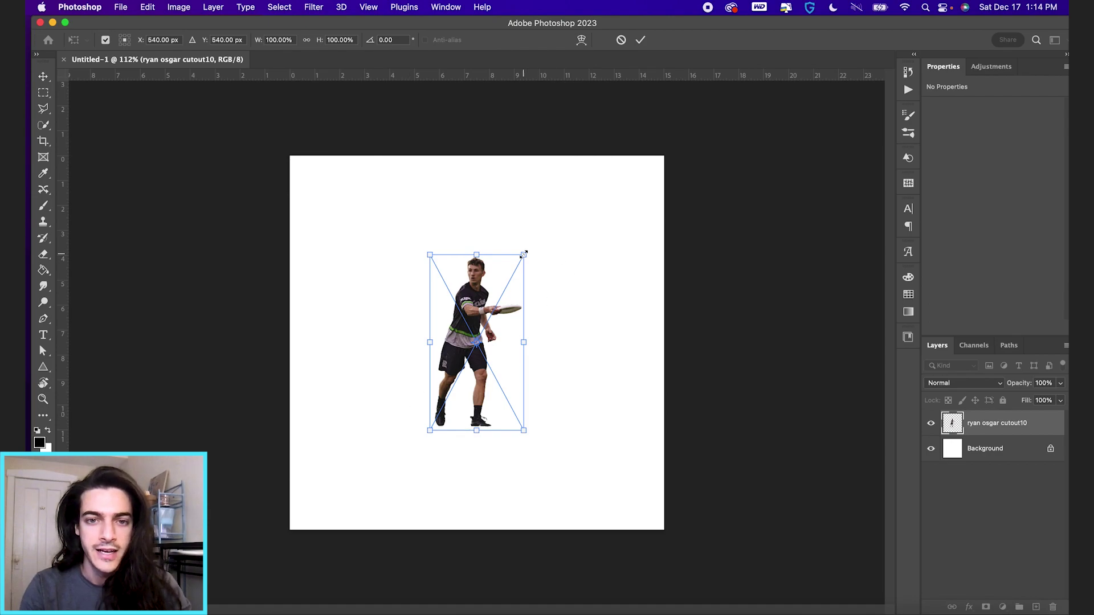
pyautogui.moveTo(523, 254); pyautogui.dragTo(583, 203)
pyautogui.press('Return')
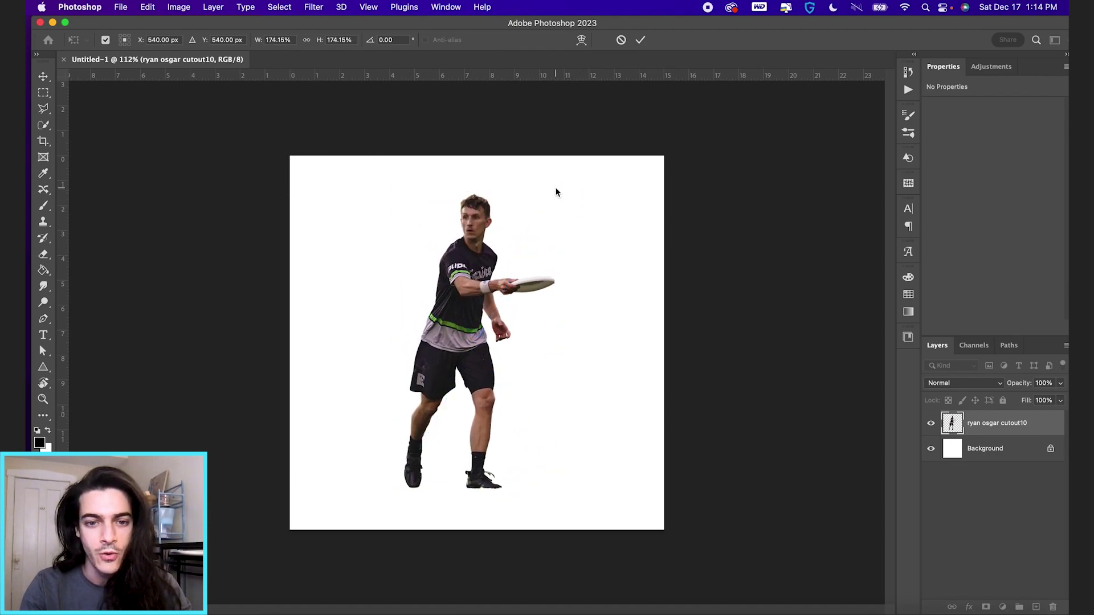
# Add Layer 1 above Background and paint one black dab with a 70 px, 0% hardness brush.
pyautogui.click(972, 450)
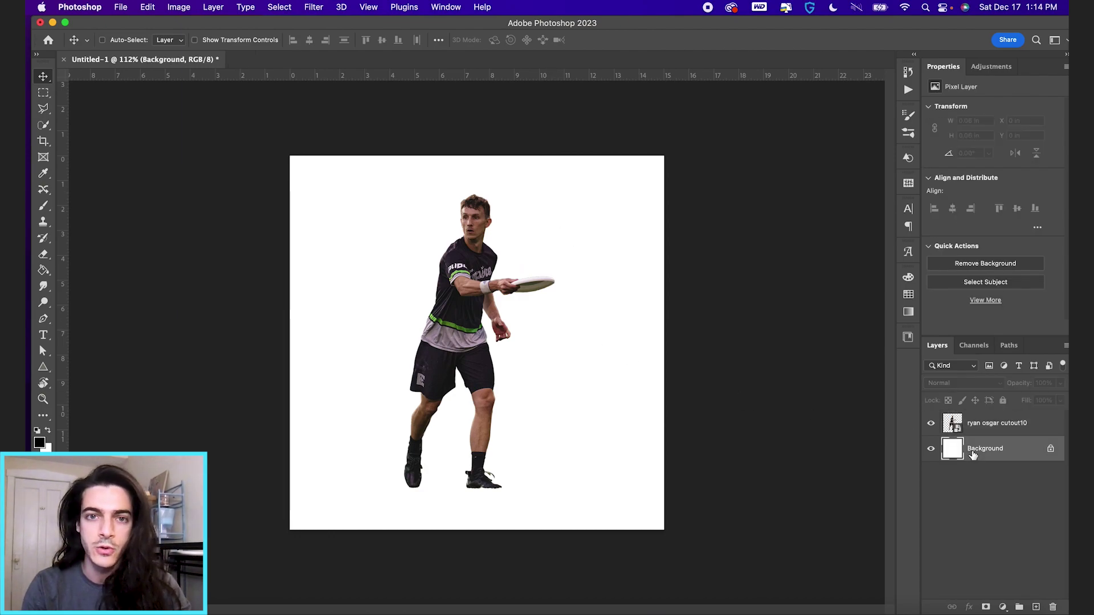
pyautogui.click(1036, 608)
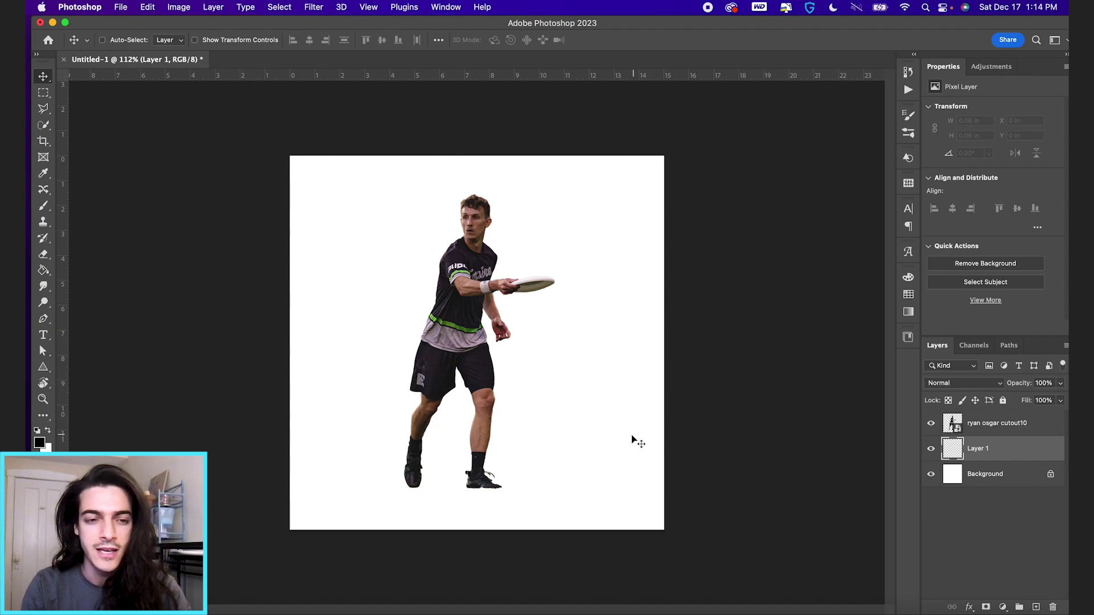
pyautogui.press('b')
pyautogui.press(']')
pyautogui.press(']')
pyautogui.press(']')
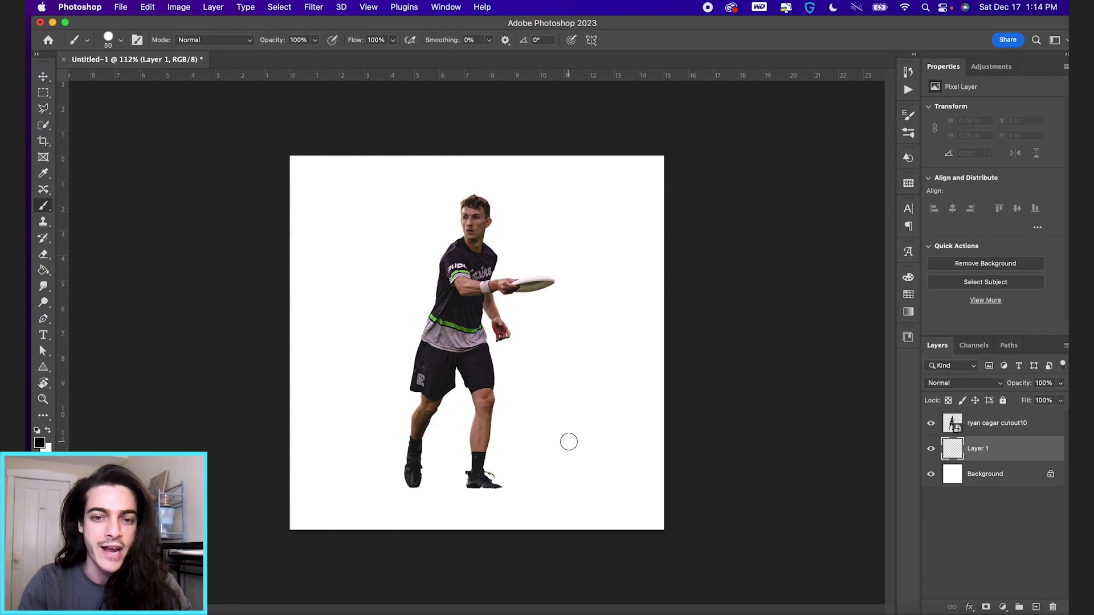
pyautogui.press(']')
pyautogui.click(121, 40)
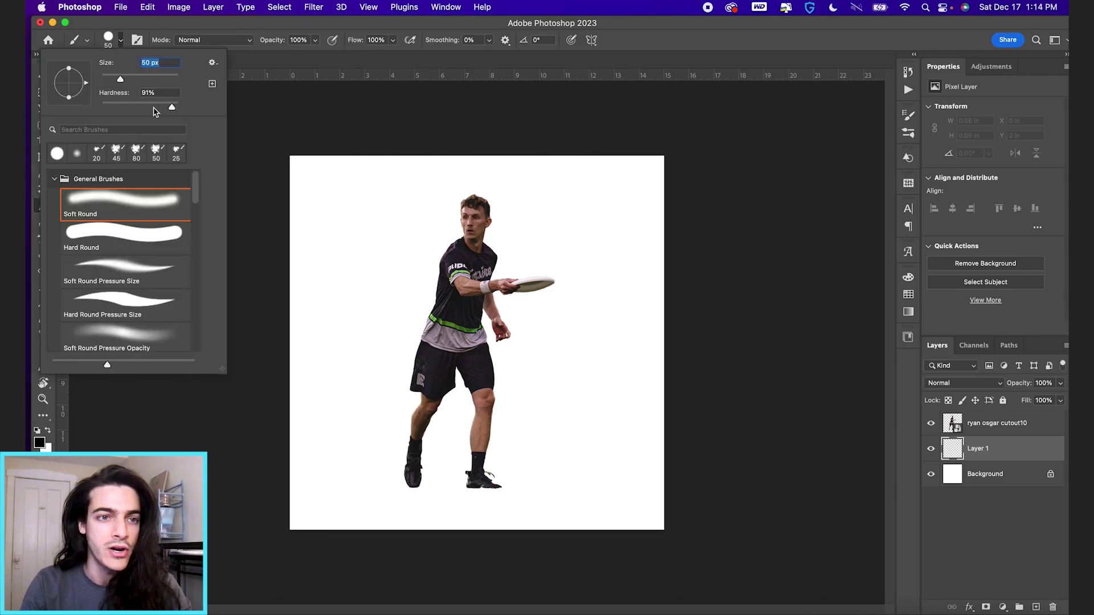
pyautogui.moveTo(172, 109)
pyautogui.mouseDown()
pyautogui.moveTo(98, 110)
pyautogui.moveTo(118, 84)
pyautogui.mouseUp()
pyautogui.click(125, 40)
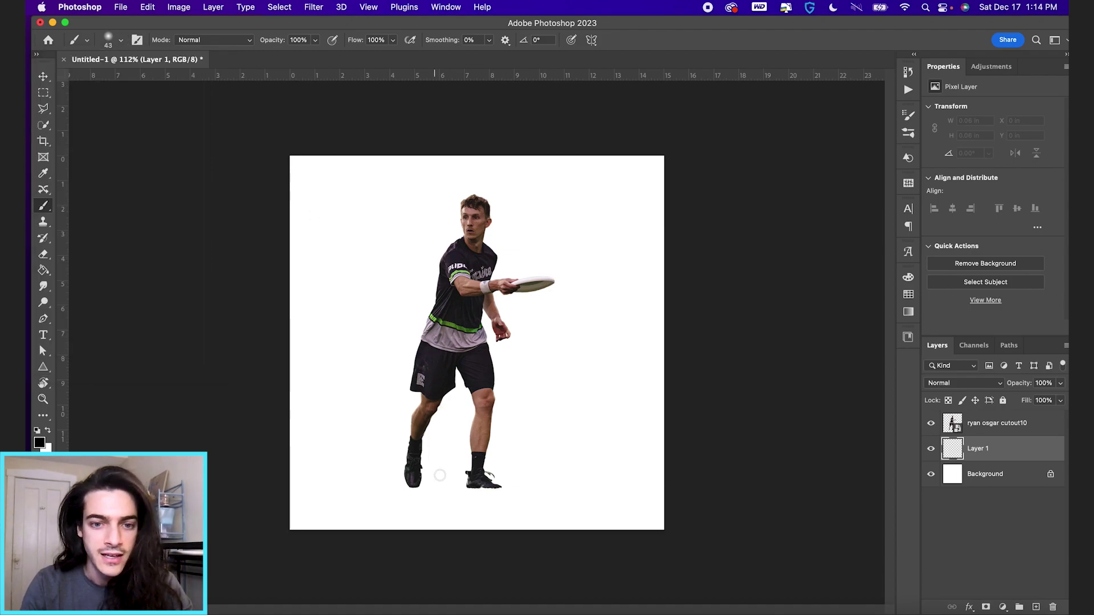
pyautogui.press(']')
pyautogui.press(']')
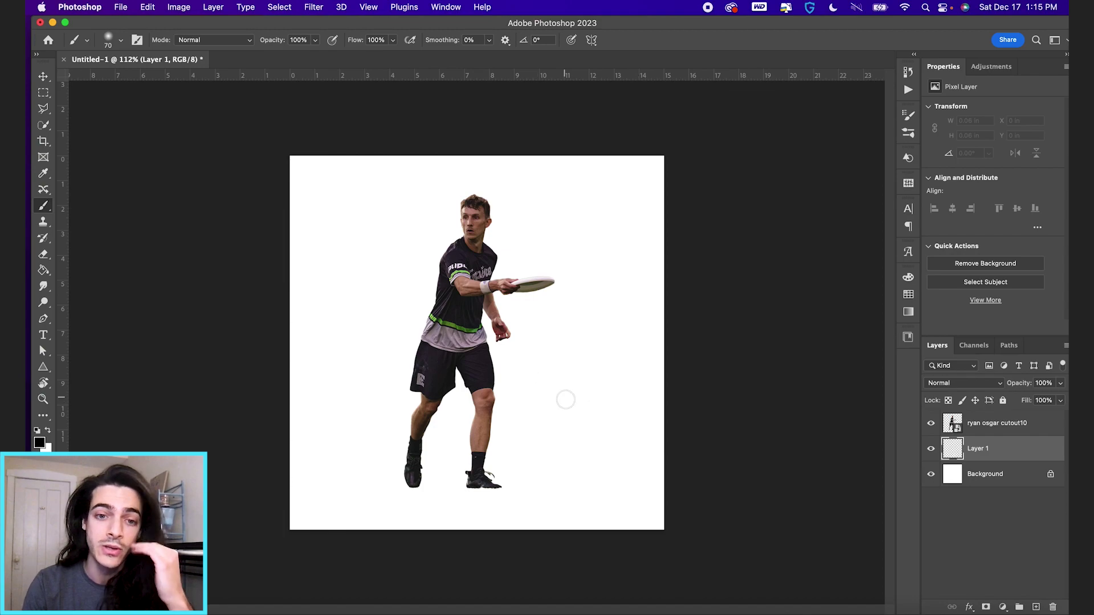
pyautogui.click(548, 402)
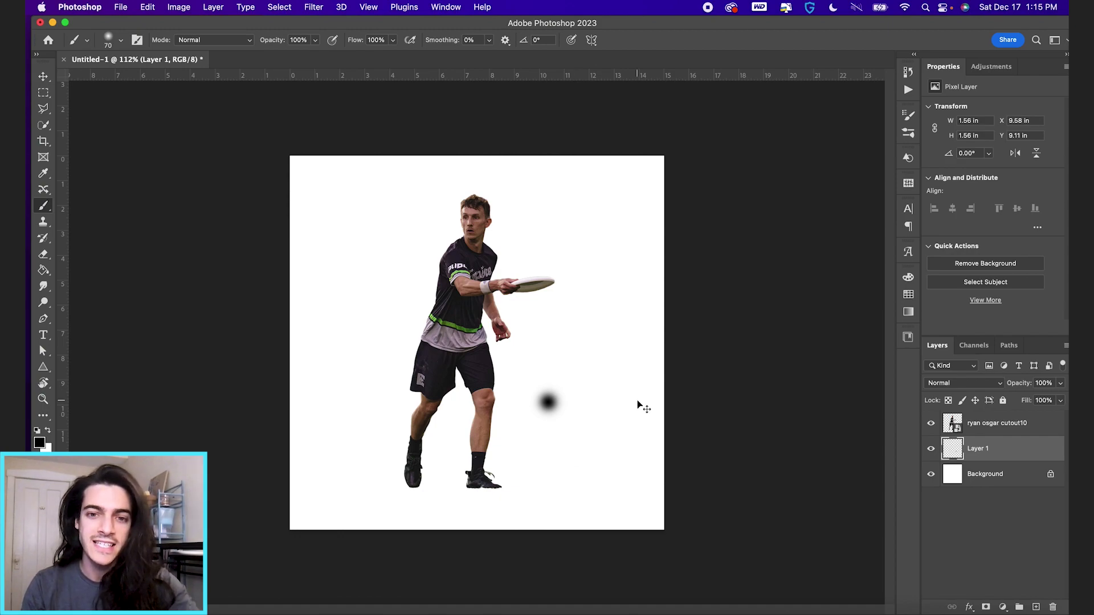
# Squash the black dab to 33.04% height and stretch it to 328.57% width.
pyautogui.press('super+t')
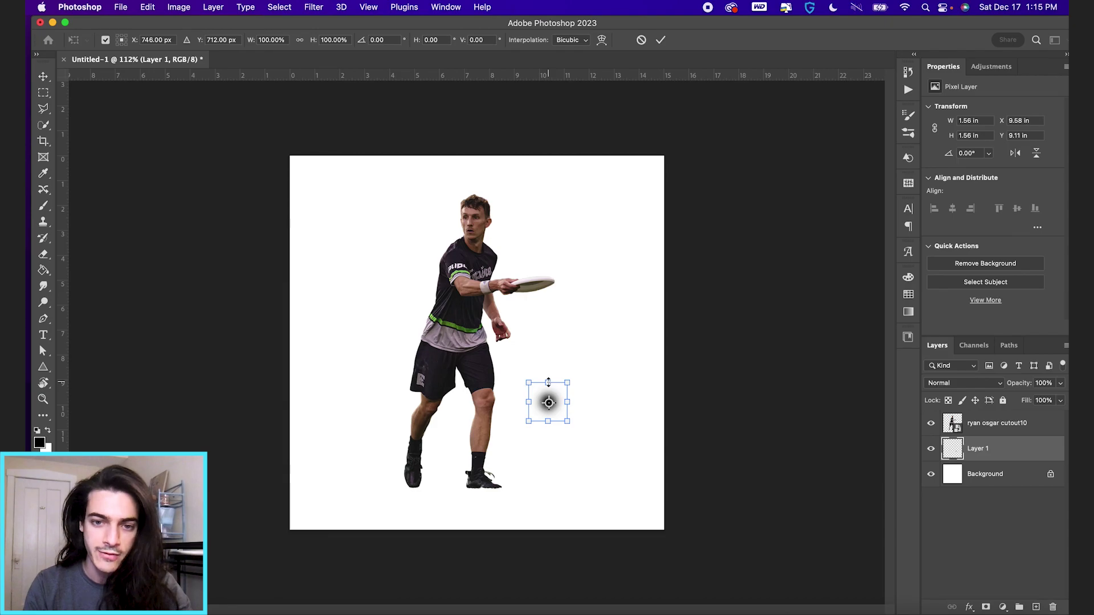
pyautogui.moveTo(548, 382)
pyautogui.mouseDown()
pyautogui.moveTo(548, 394)
pyautogui.moveTo(610, 403)
pyautogui.mouseUp()
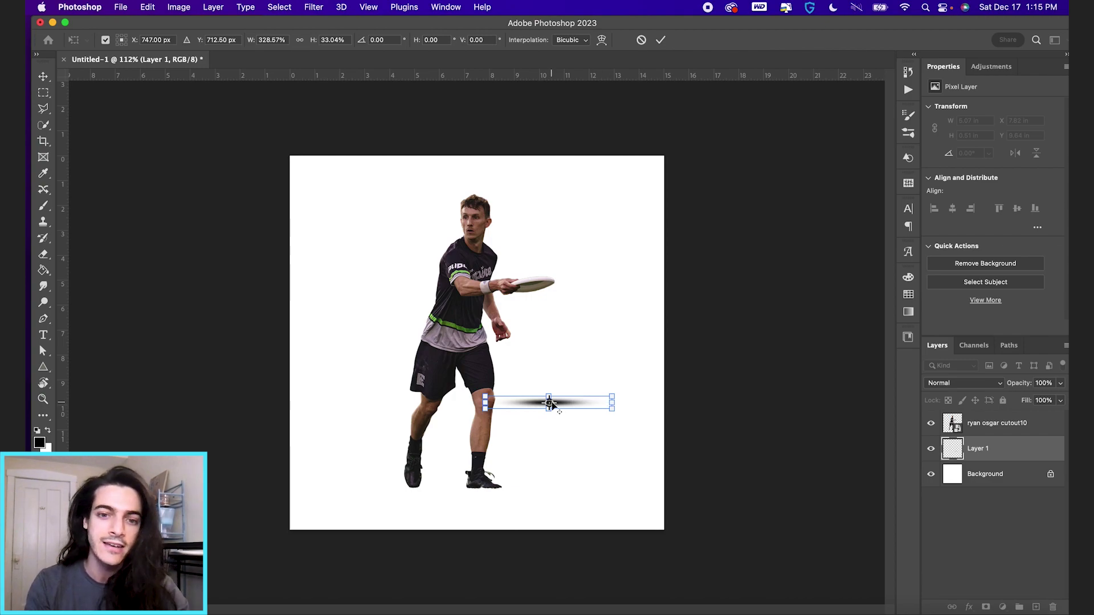
pyautogui.press('Return')
pyautogui.press('b')
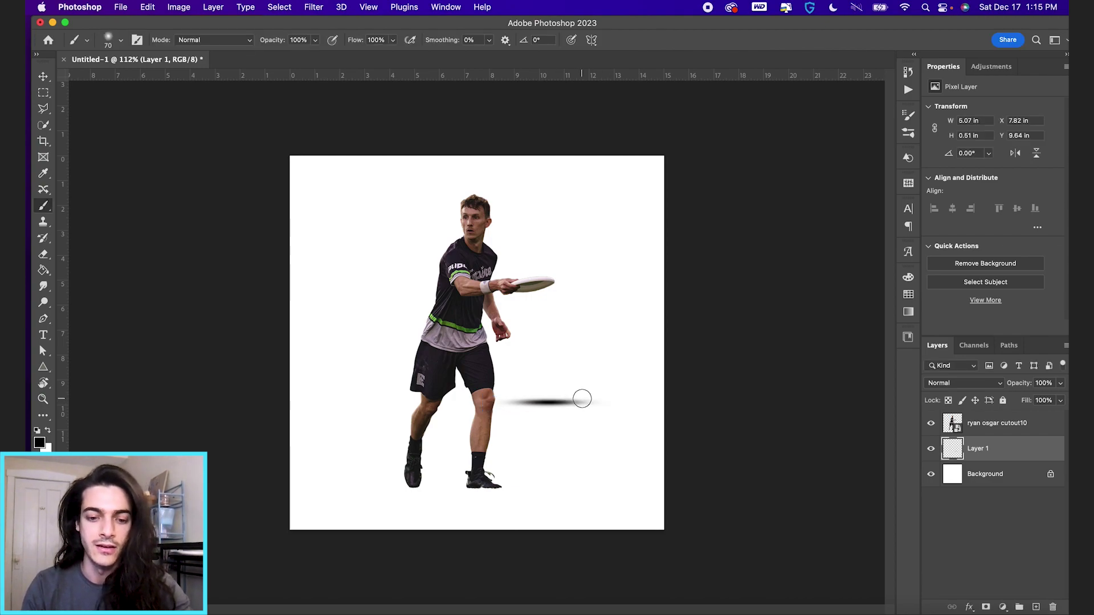
pyautogui.press('v')
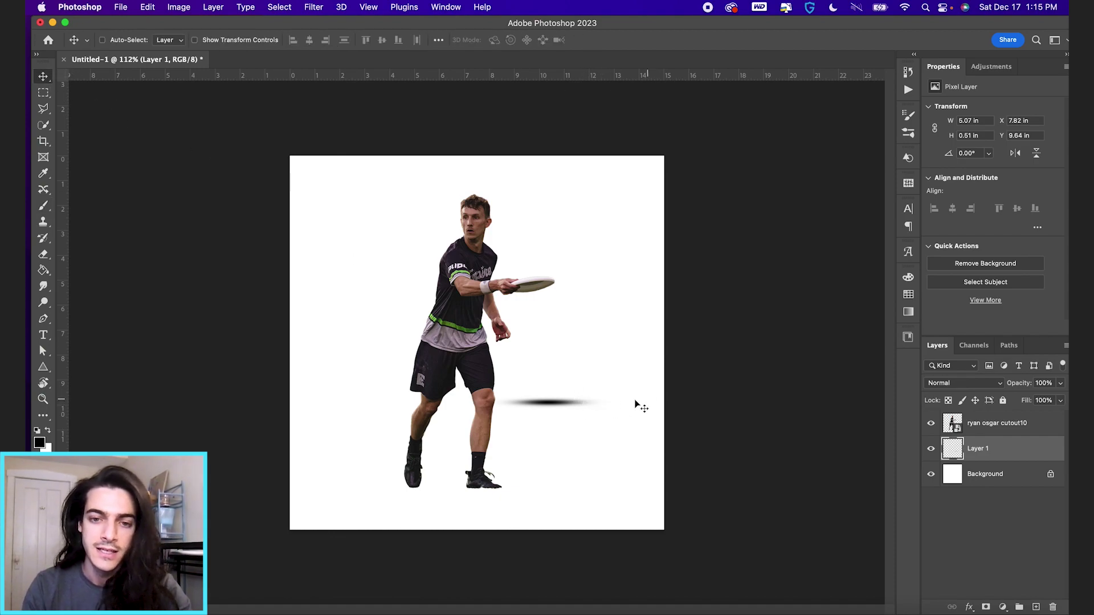
# Move the flat shadow under the player's feet and nudge it up slightly.
pyautogui.moveTo(613, 407); pyautogui.dragTo(548, 489)
pyautogui.press('Up')
pyautogui.press('Up')
pyautogui.press('Up')
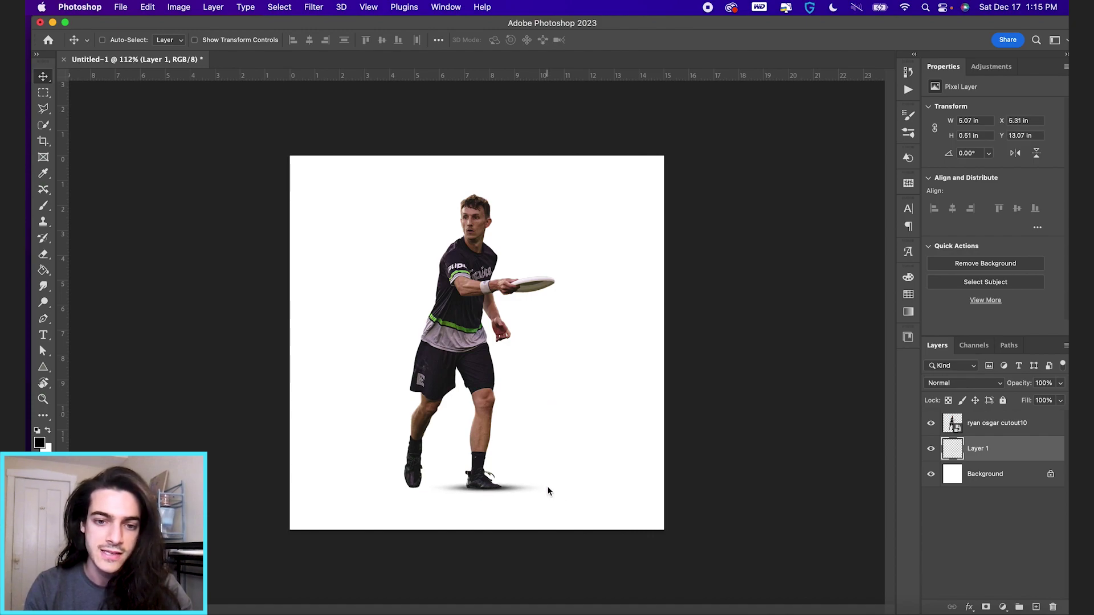
pyautogui.press('super')
pyautogui.press('super')
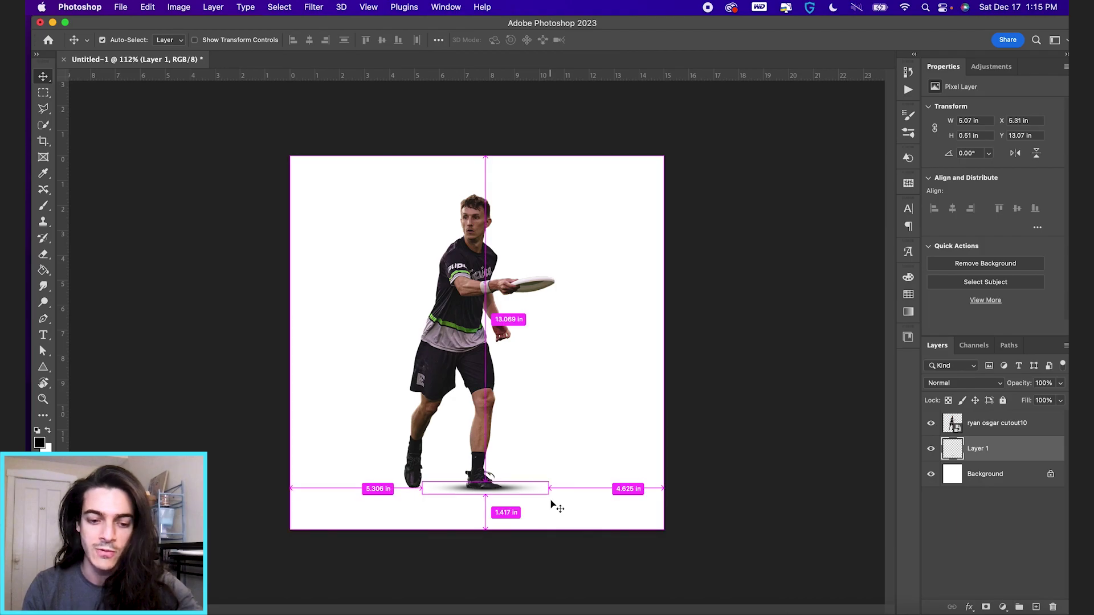
# Narrow the shadow from its right side to about 4.07 in wide.
pyautogui.press('super+t')
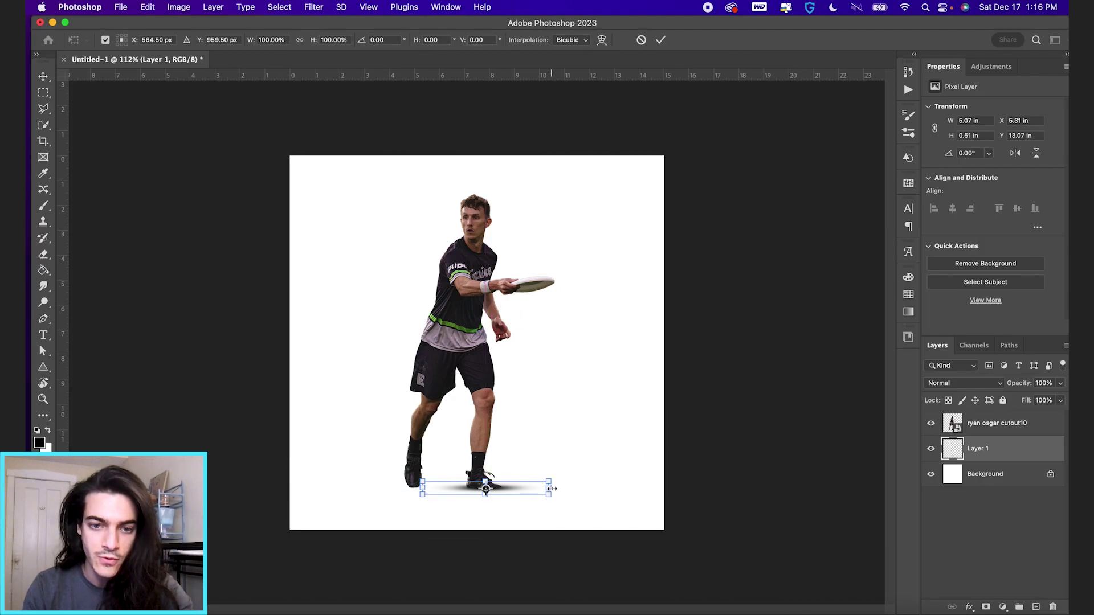
pyautogui.moveTo(550, 488); pyautogui.dragTo(538, 489)
pyautogui.press('Return')
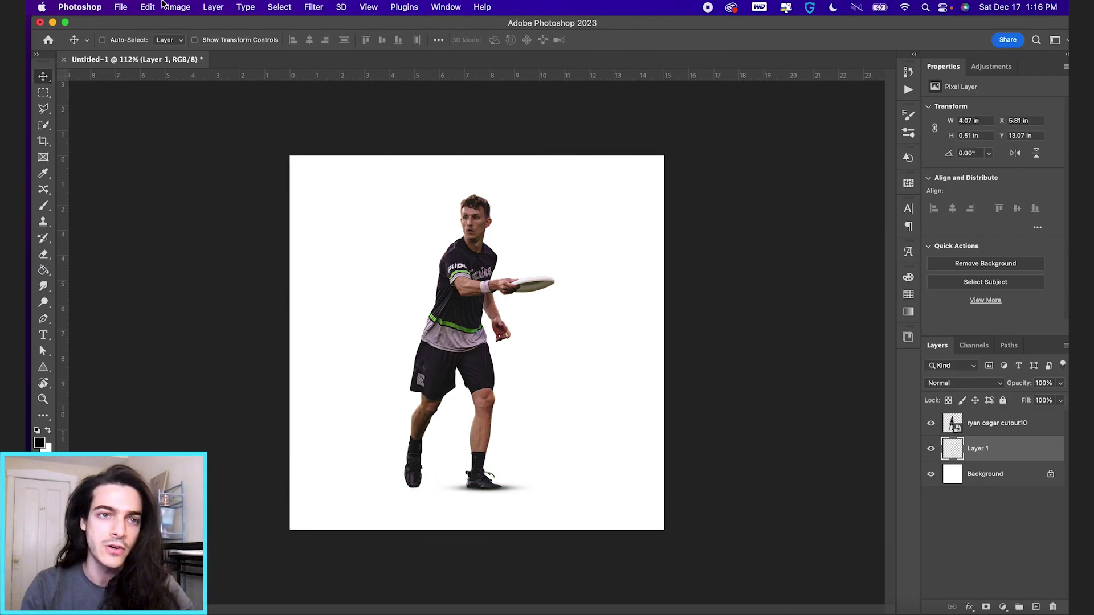
pyautogui.click(148, 7)
pyautogui.moveTo(229, 283)
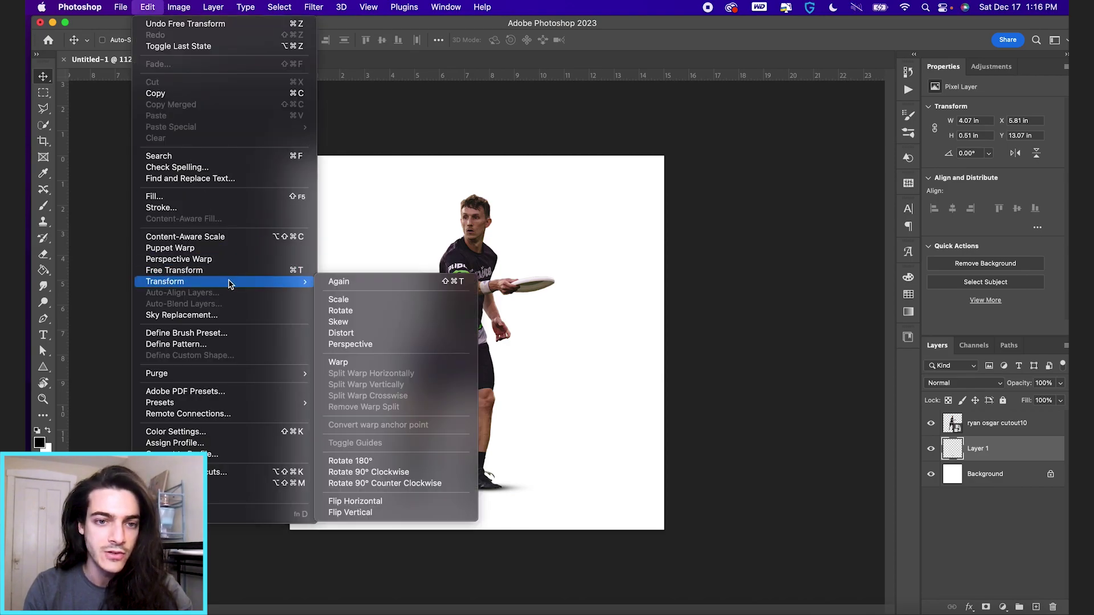
pyautogui.click(251, 271)
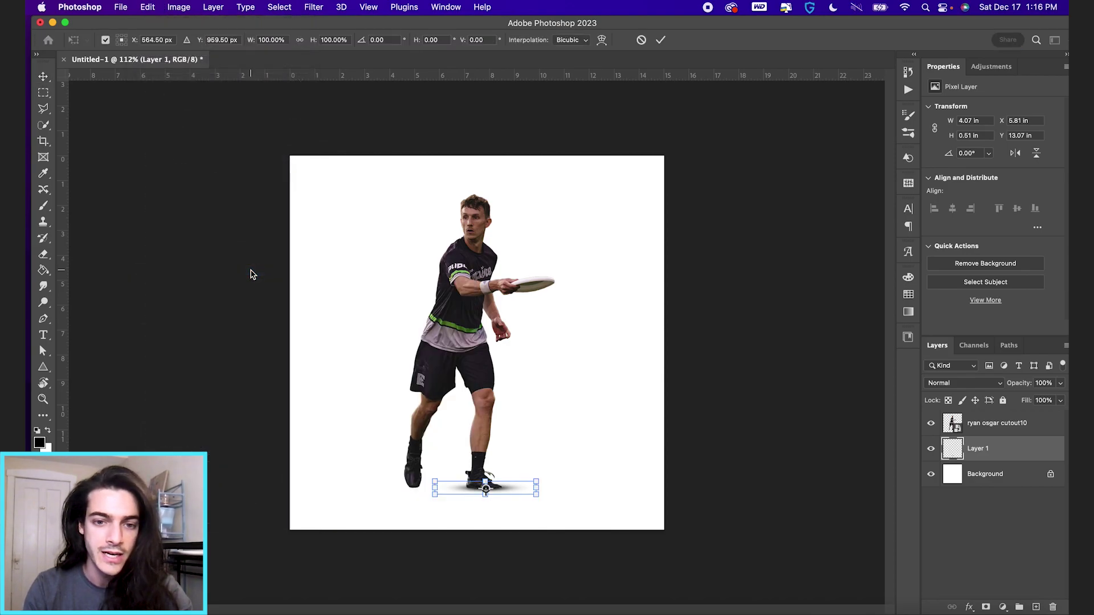
pyautogui.press('Return')
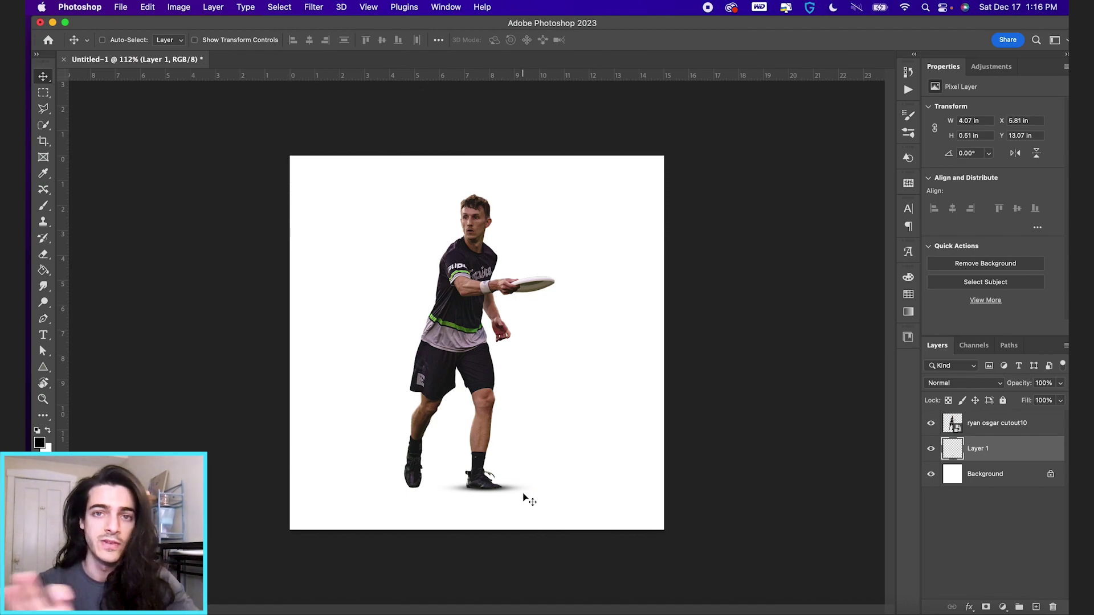
pyautogui.press('super')
# Duplicate the shadow under the other foot and name the layers Shadow left and Shadow Right.
pyautogui.press('super+j')
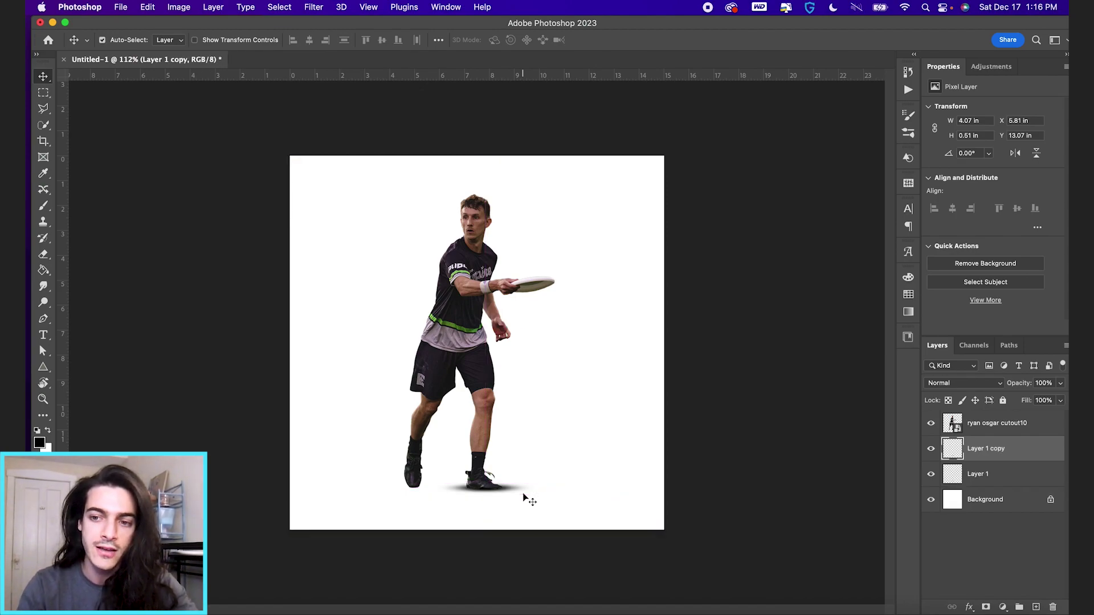
pyautogui.moveTo(505, 504); pyautogui.dragTo(456, 493)
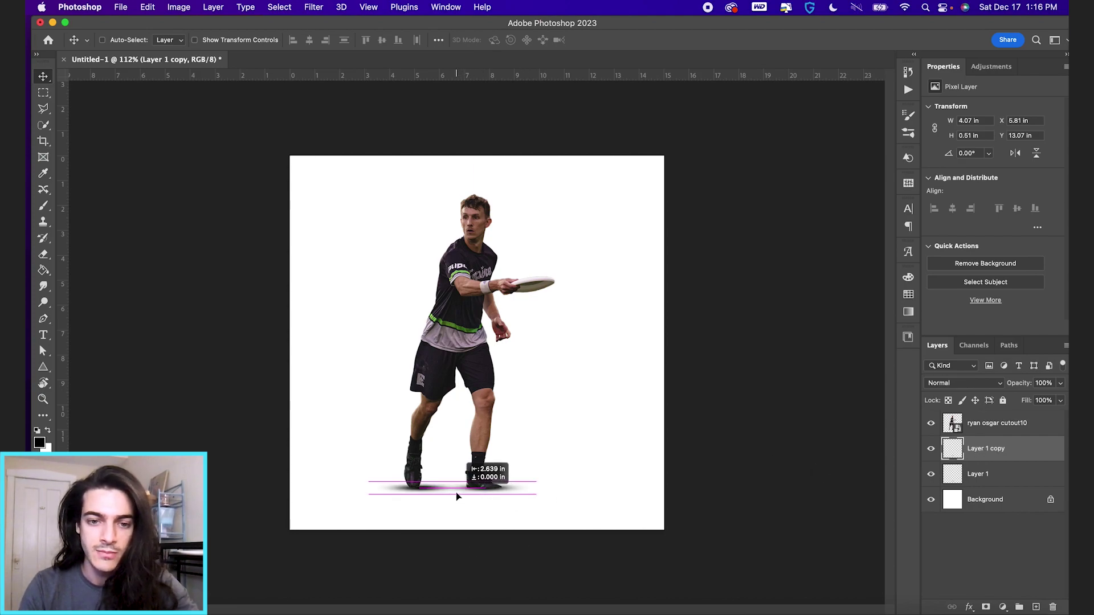
pyautogui.doubleClick(994, 449)
pyautogui.write('Shadow left')
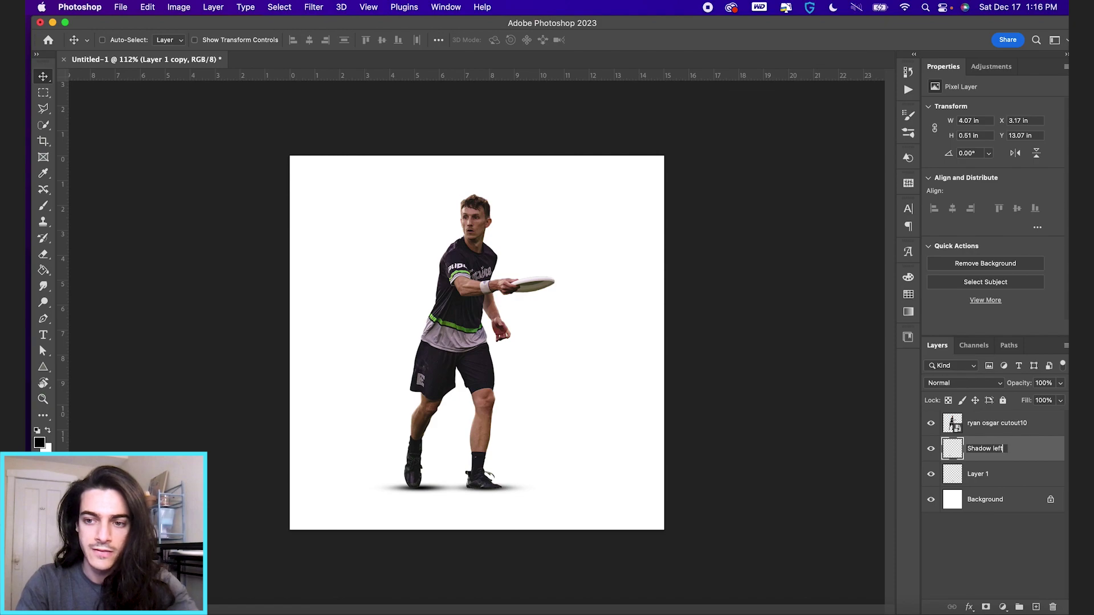
pyautogui.press('Return')
pyautogui.doubleClick(983, 475)
pyautogui.write('Shadow ')
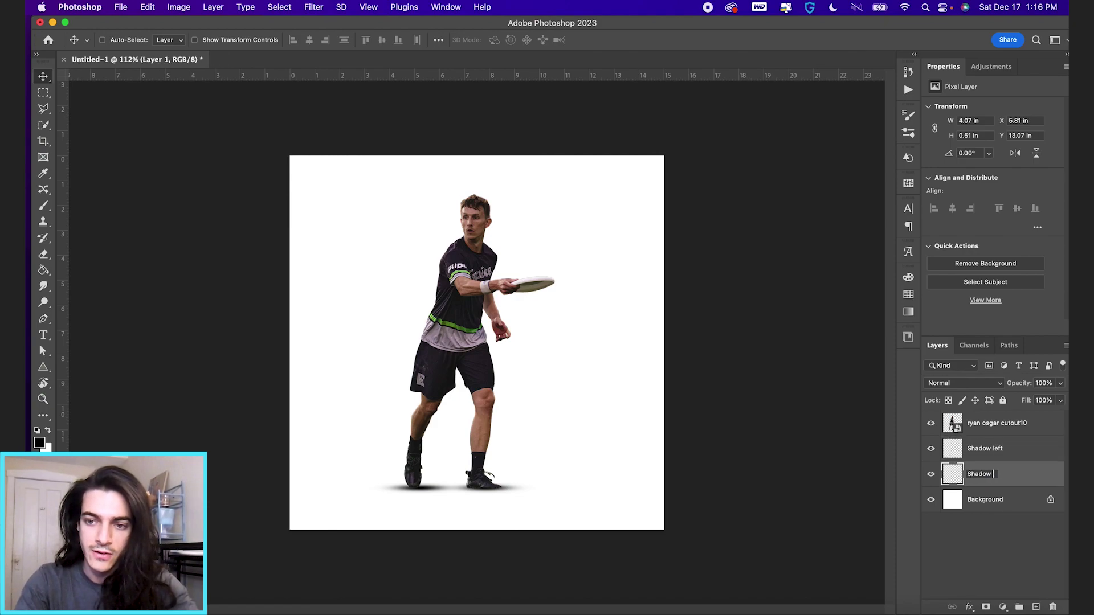
pyautogui.write('Right')
pyautogui.press('Return')
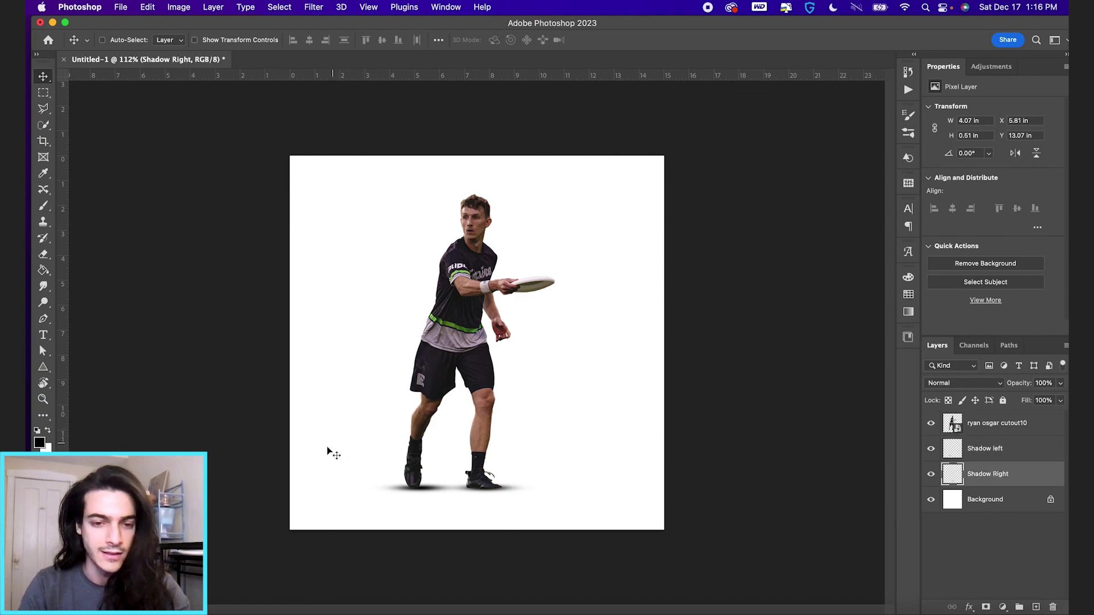
# Narrow the Shadow left layer in two passes, nudging it left and up between them.
pyautogui.press('super+equal')
pyautogui.press('super+t')
pyautogui.press('Escape')
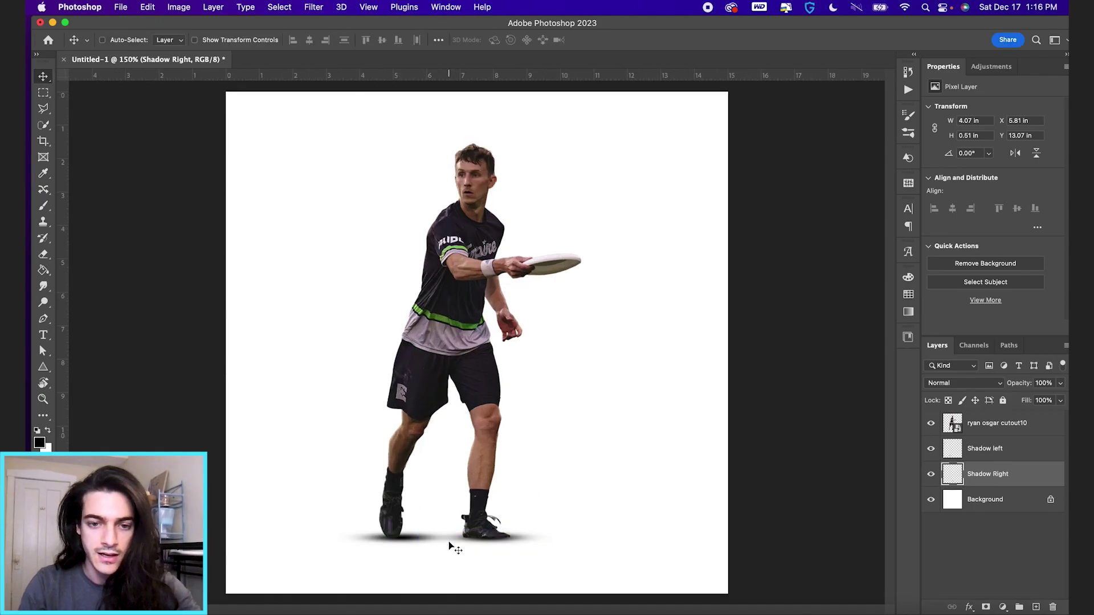
pyautogui.click(995, 456)
pyautogui.press('super+t')
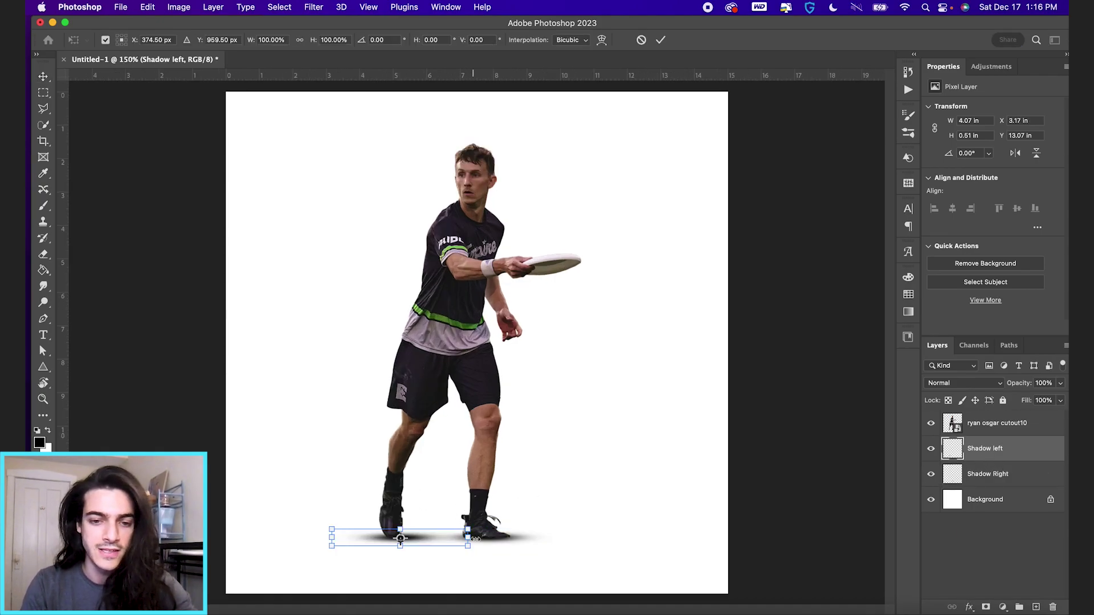
pyautogui.moveTo(468, 537); pyautogui.dragTo(451, 542)
pyautogui.press('Return')
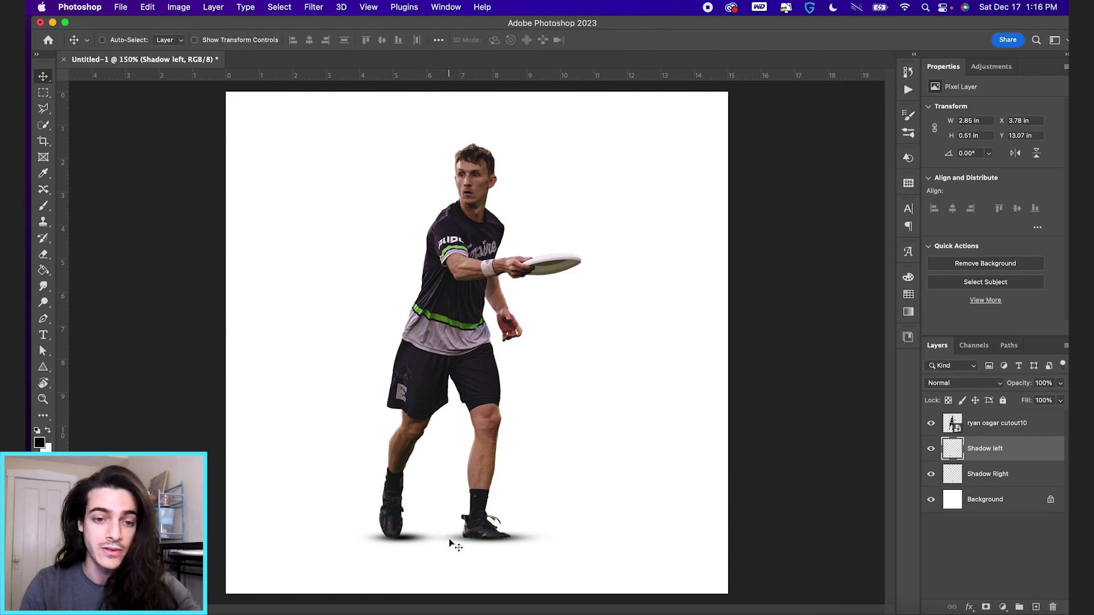
pyautogui.hotkey('shift', 'Left')
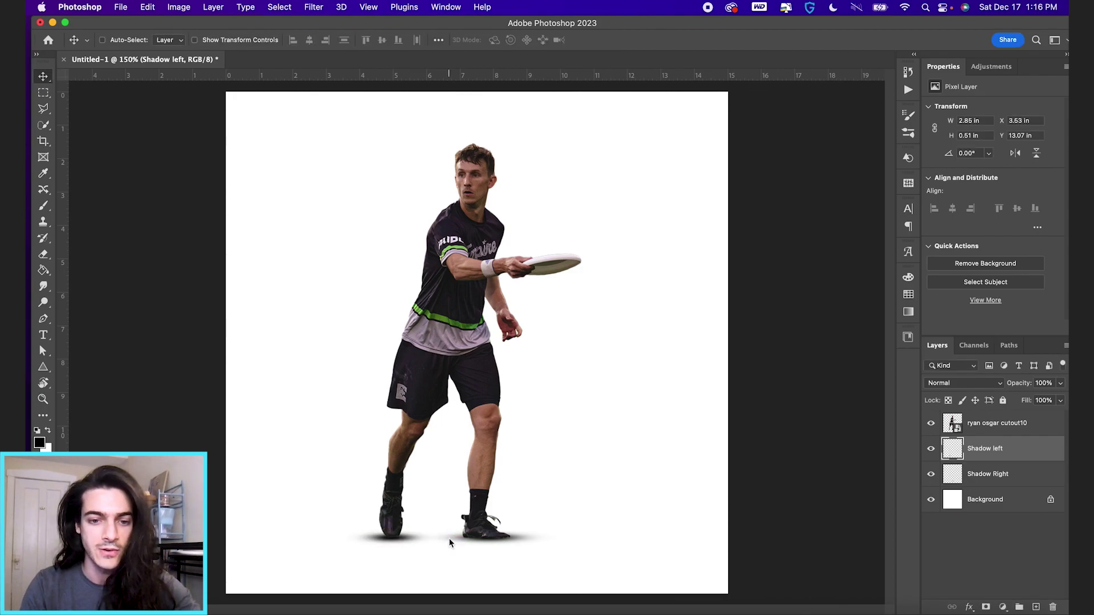
pyautogui.hotkey('shift', 'Up')
pyautogui.press('super+t')
pyautogui.moveTo(440, 538); pyautogui.dragTo(427, 538)
pyautogui.press('Return')
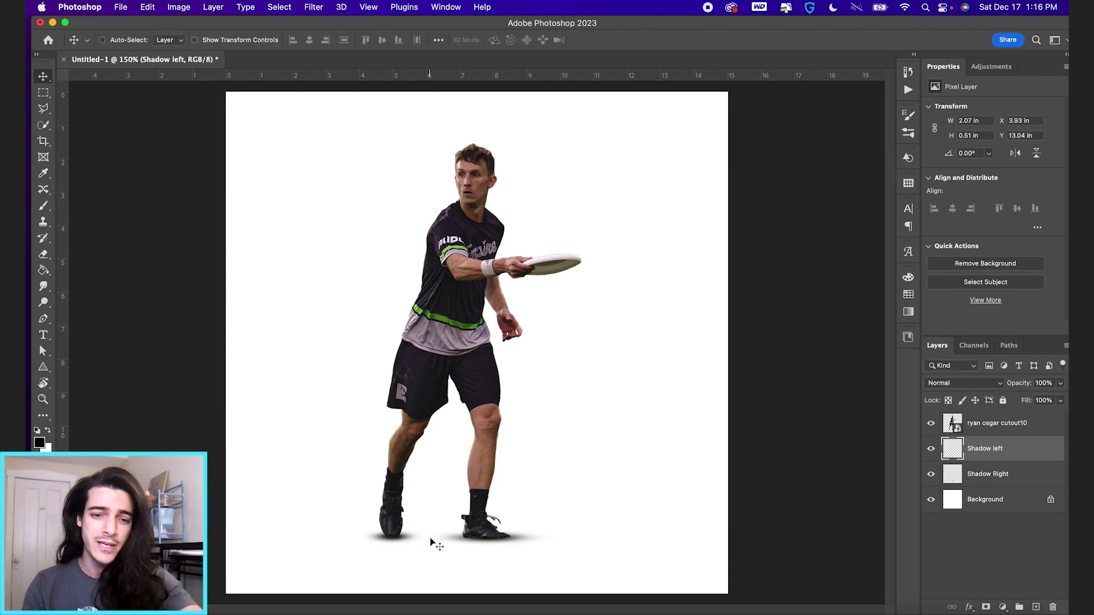
# Make the left shadow slightly taller, trim its height back, and nudge it down.
pyautogui.press('super+t')
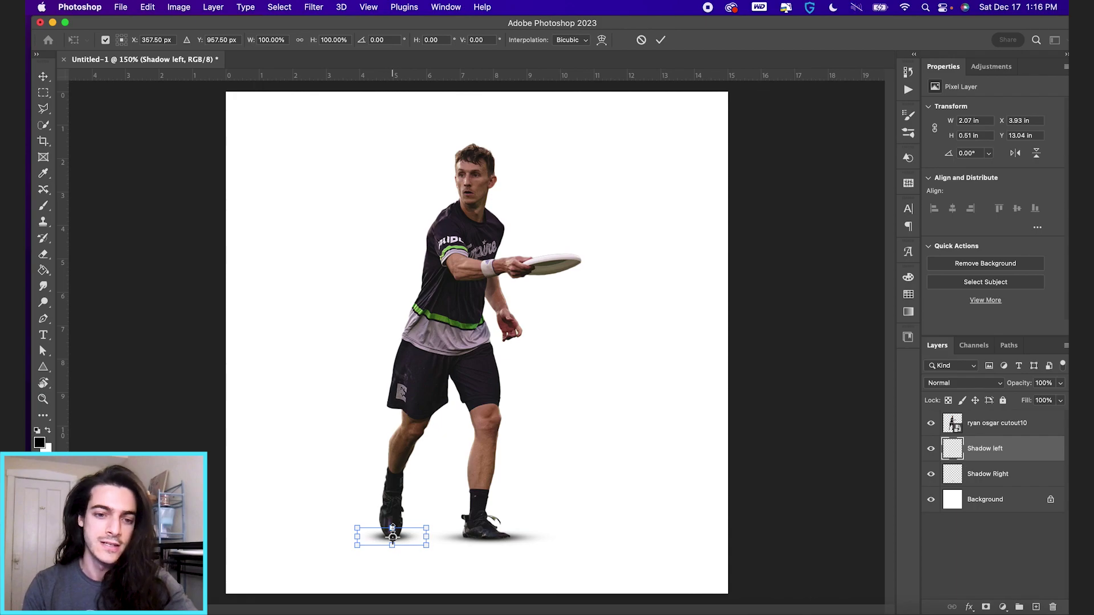
pyautogui.moveTo(392, 529); pyautogui.dragTo(392, 515)
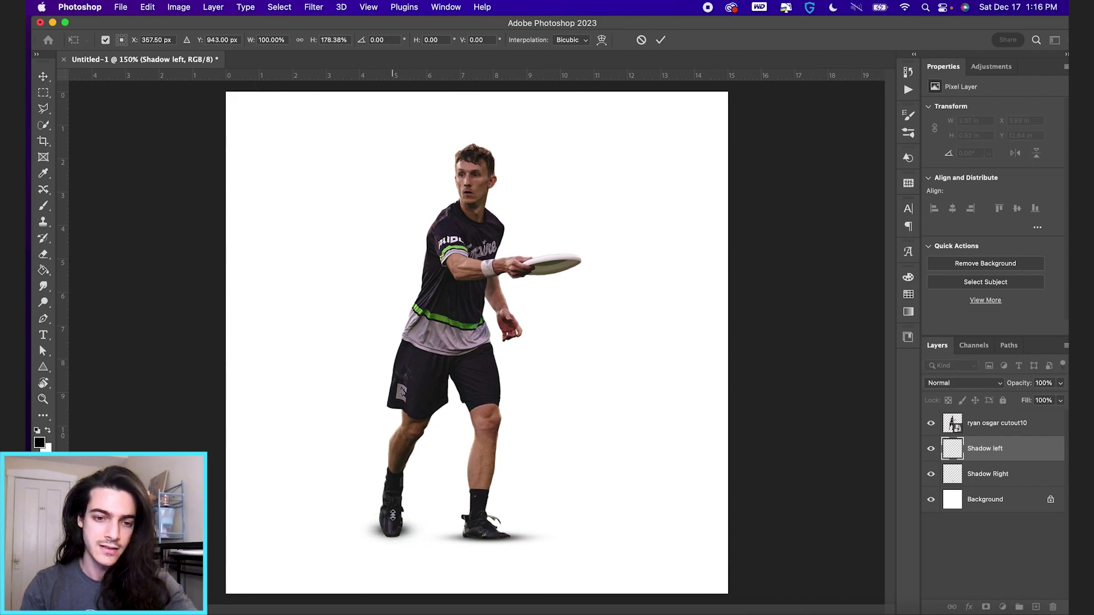
pyautogui.press('Return')
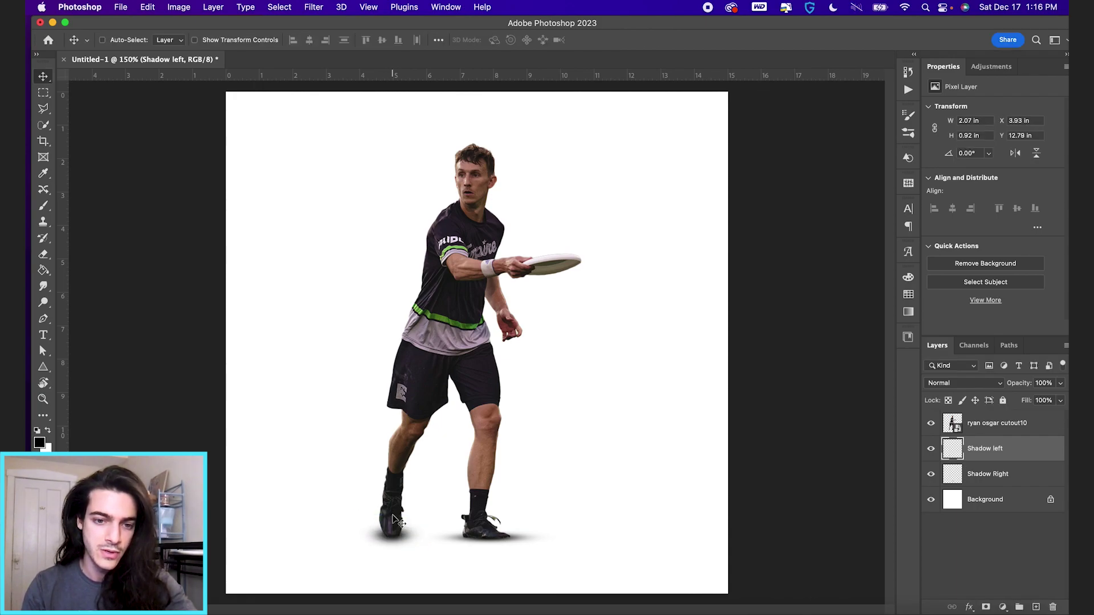
pyautogui.press('super+t')
pyautogui.moveTo(392, 518); pyautogui.dragTo(392, 523)
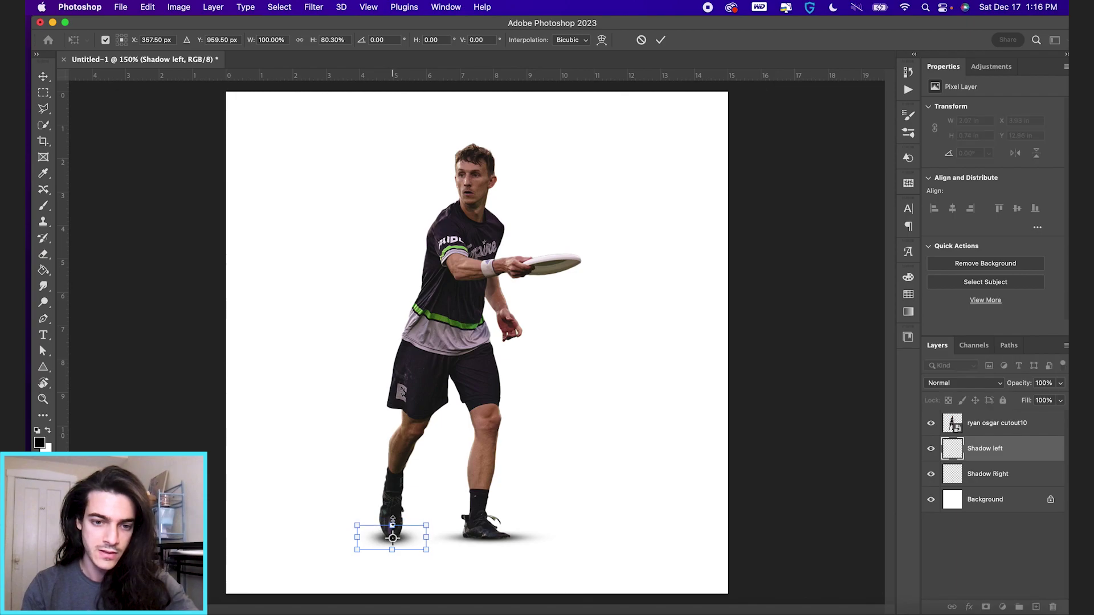
pyautogui.press('Return')
pyautogui.press('Down')
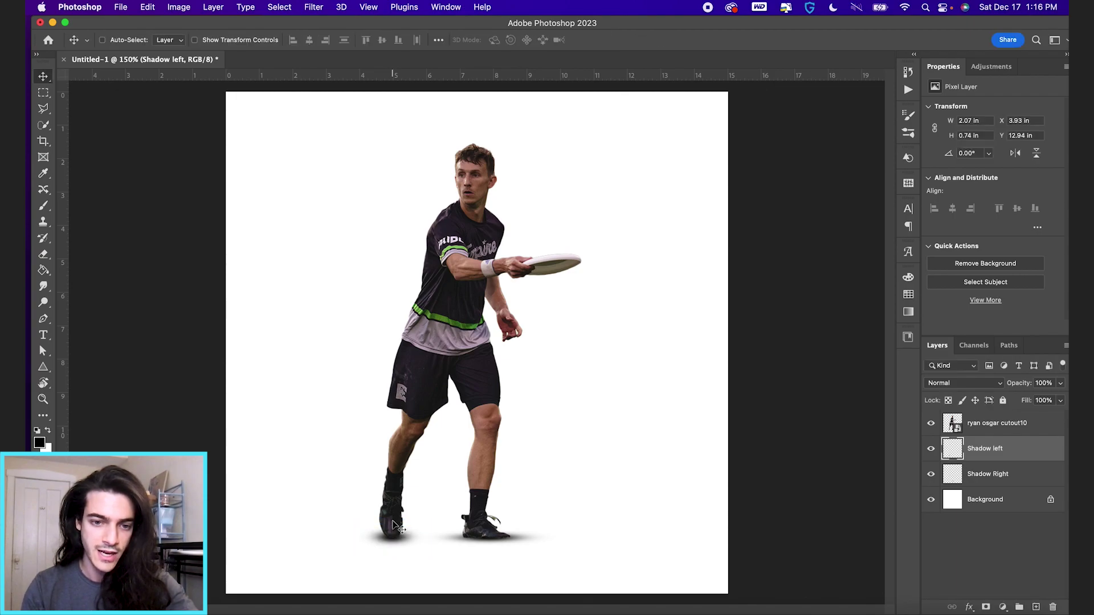
pyautogui.scroll(-2, 397, 527)
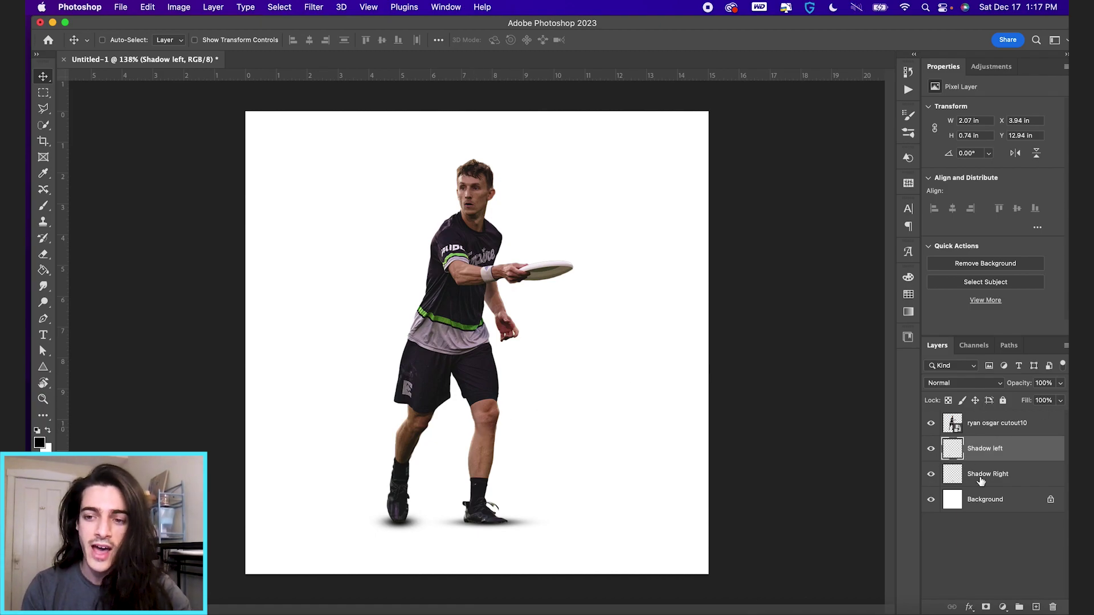
pyautogui.click(1035, 606)
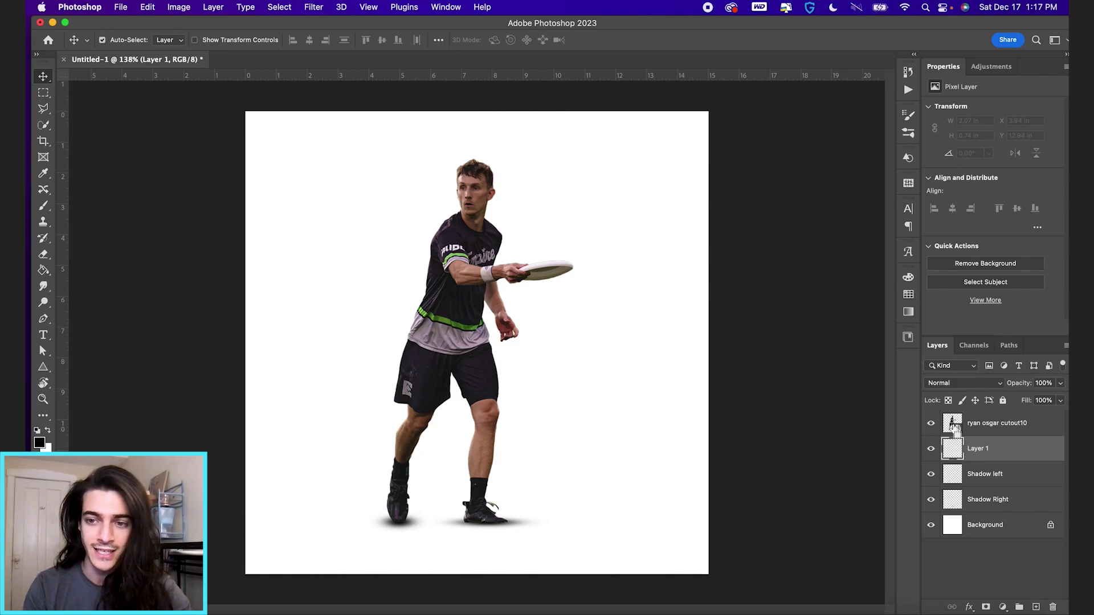
# Load the player cutout's outline as a selection, fill it black on Layer 1, and deselect.
pyautogui.press('super')
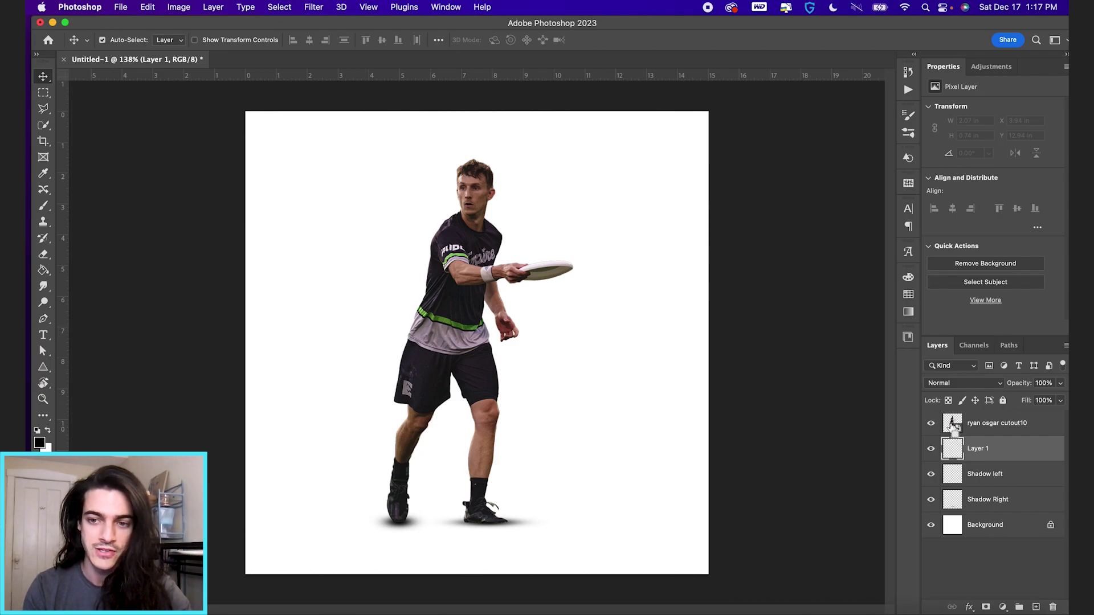
pyautogui.keyDown('super'); pyautogui.click(952, 426); pyautogui.keyUp('super')
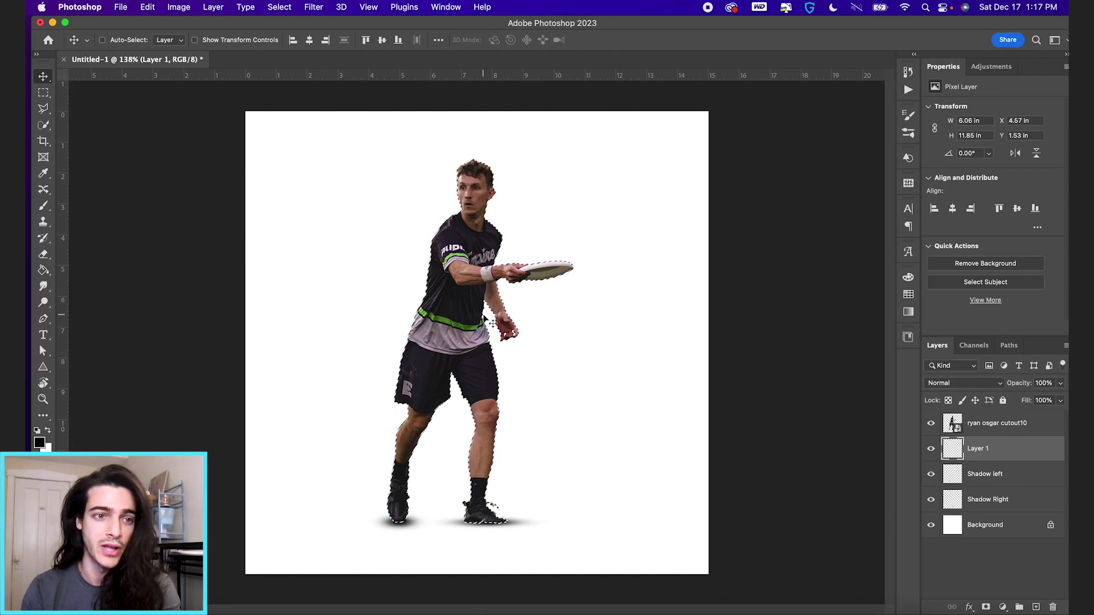
pyautogui.press('g')
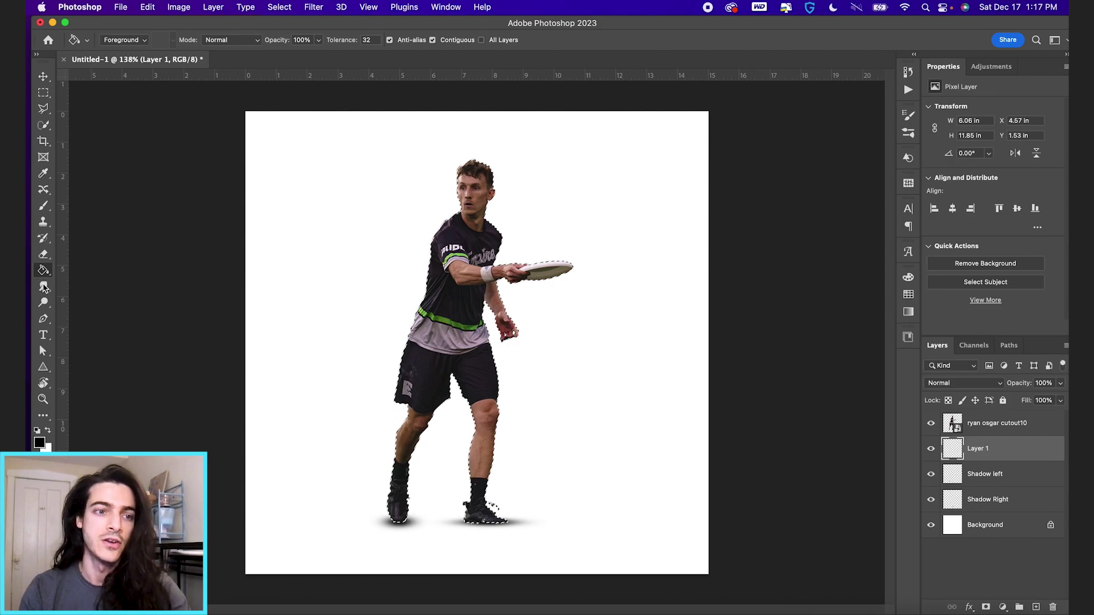
pyautogui.click(476, 366)
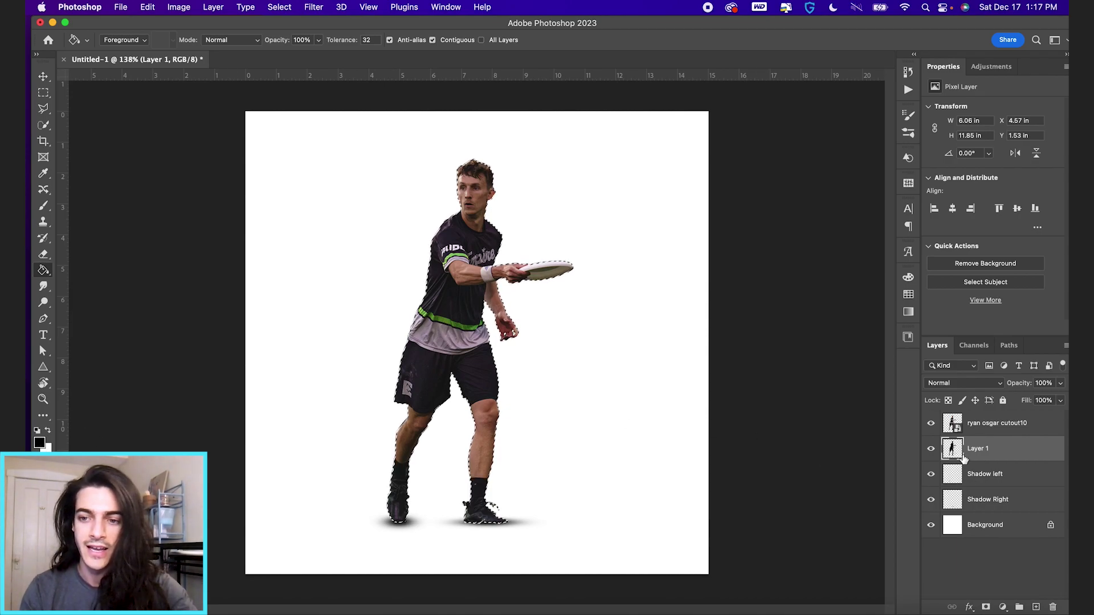
pyautogui.press('super+d')
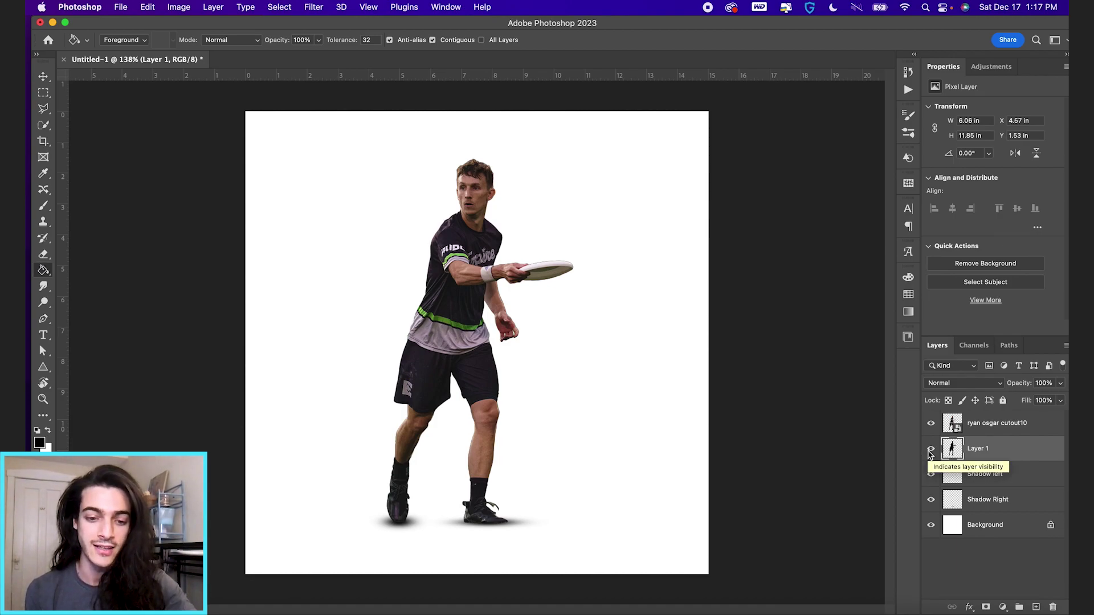
# Flip the black silhouette upside down and flatten it to about 1.22 in tall below the feet.
pyautogui.press('super+t')
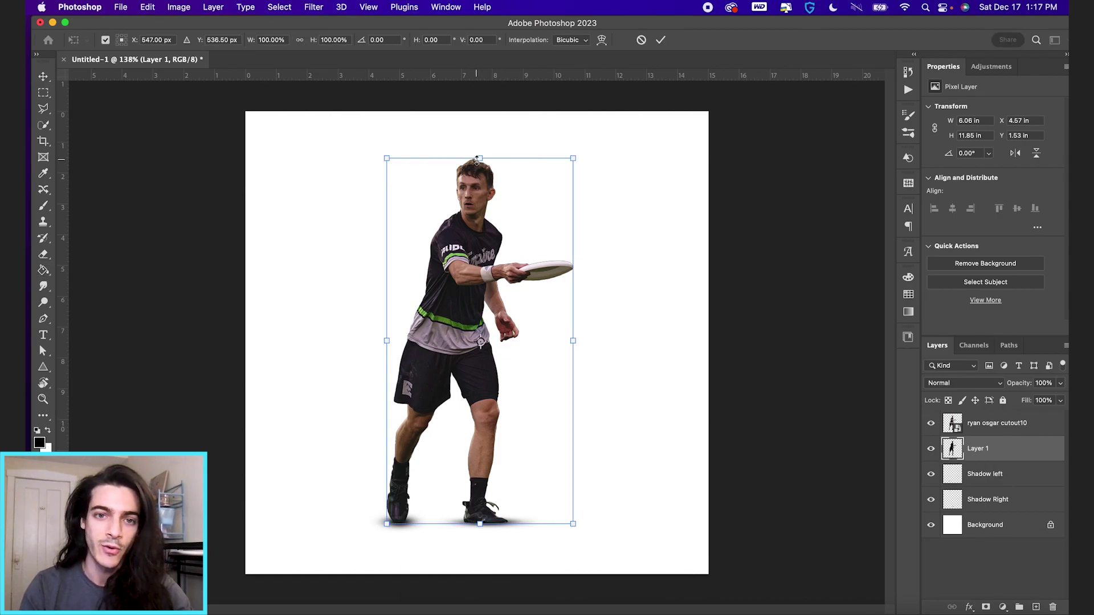
pyautogui.moveTo(480, 161); pyautogui.dragTo(455, 567)
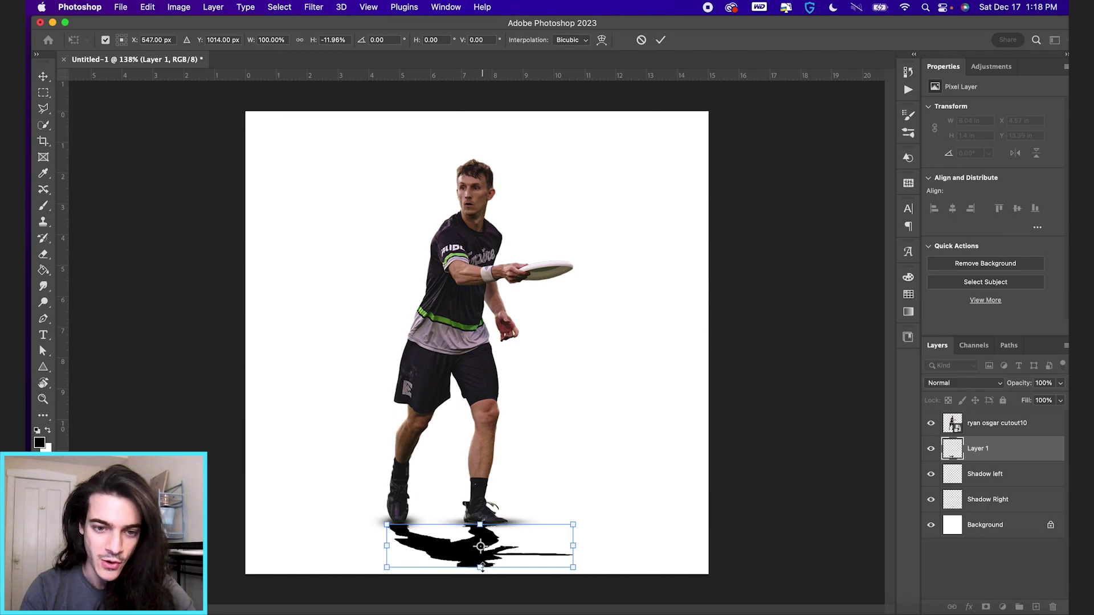
pyautogui.moveTo(481, 567)
pyautogui.mouseDown()
pyautogui.moveTo(485, 582)
pyautogui.moveTo(485, 548)
pyautogui.moveTo(495, 568)
pyautogui.mouseUp()
pyautogui.press('Return')
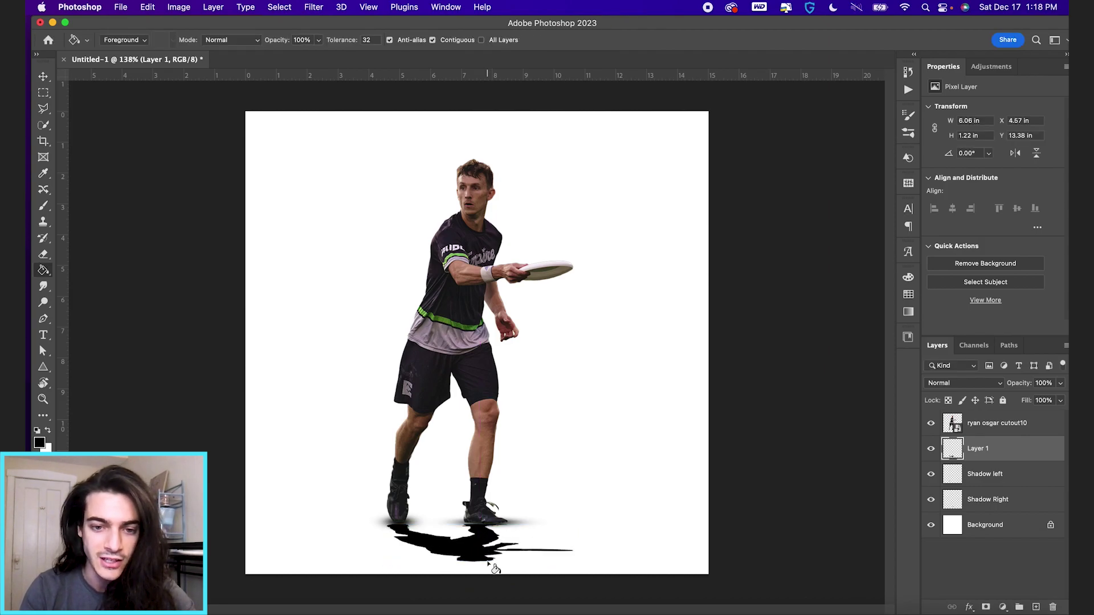
pyautogui.press('v')
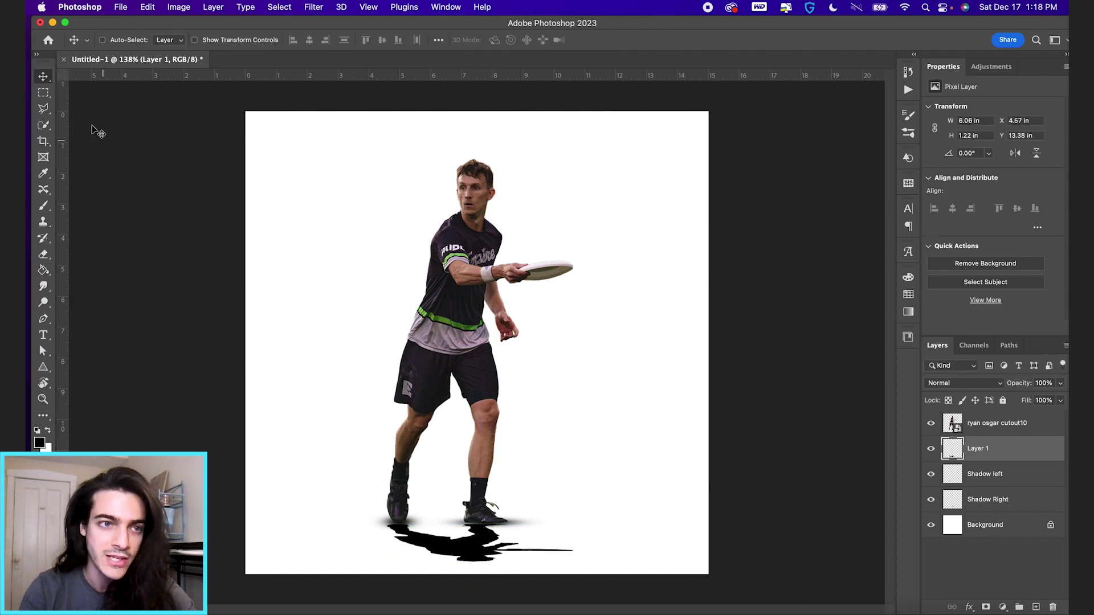
# Nudge the cast shadow up and right, then skew it slightly to 6.06 × 1.28 in.
pyautogui.press('Up')
pyautogui.press('Up')
pyautogui.press('Up')
pyautogui.press('Up')
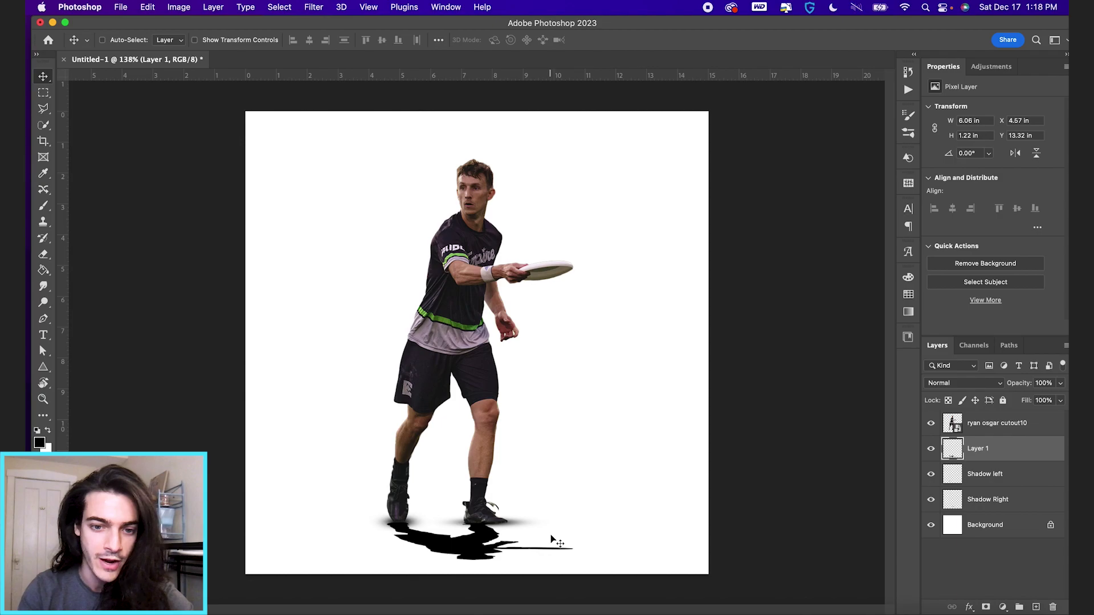
pyautogui.press('Up')
pyautogui.press('Right')
pyautogui.press('Right')
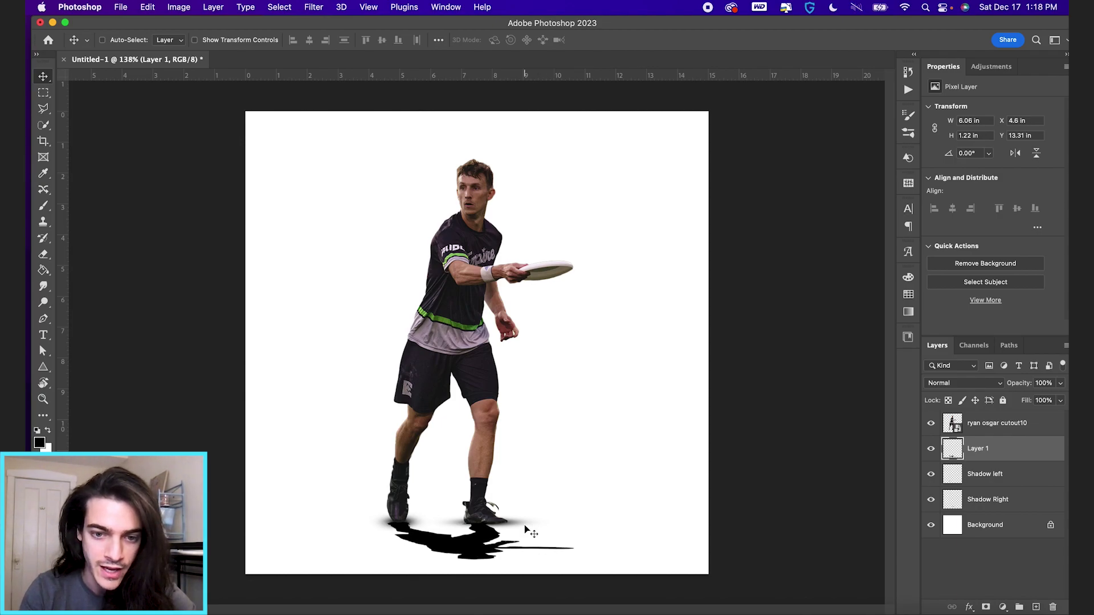
pyautogui.hotkey('ctrl', 't')
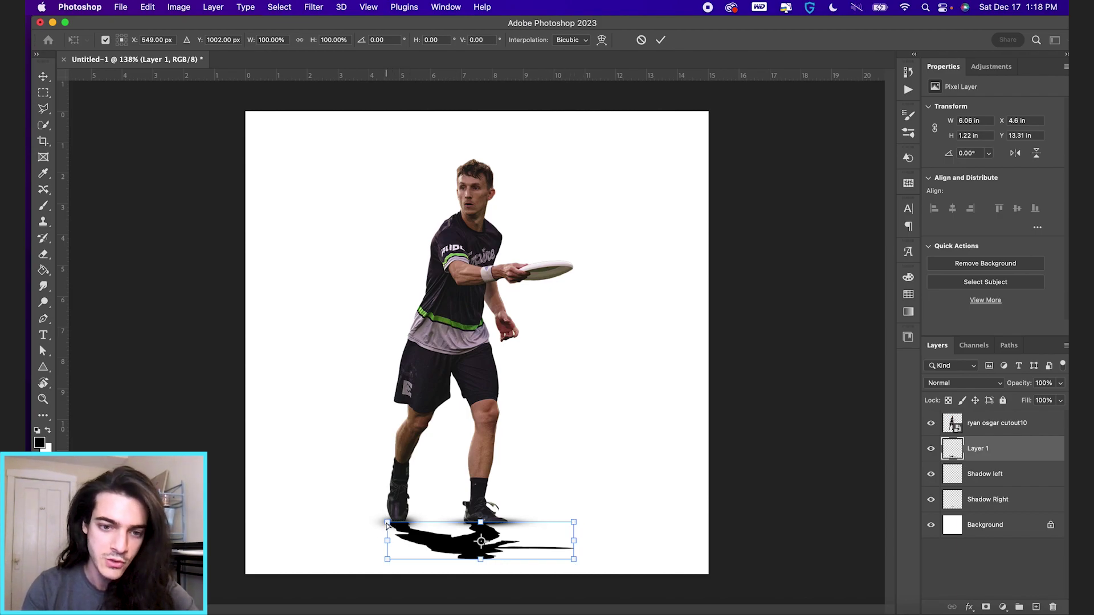
pyautogui.moveTo(387, 521); pyautogui.dragTo(390, 525)
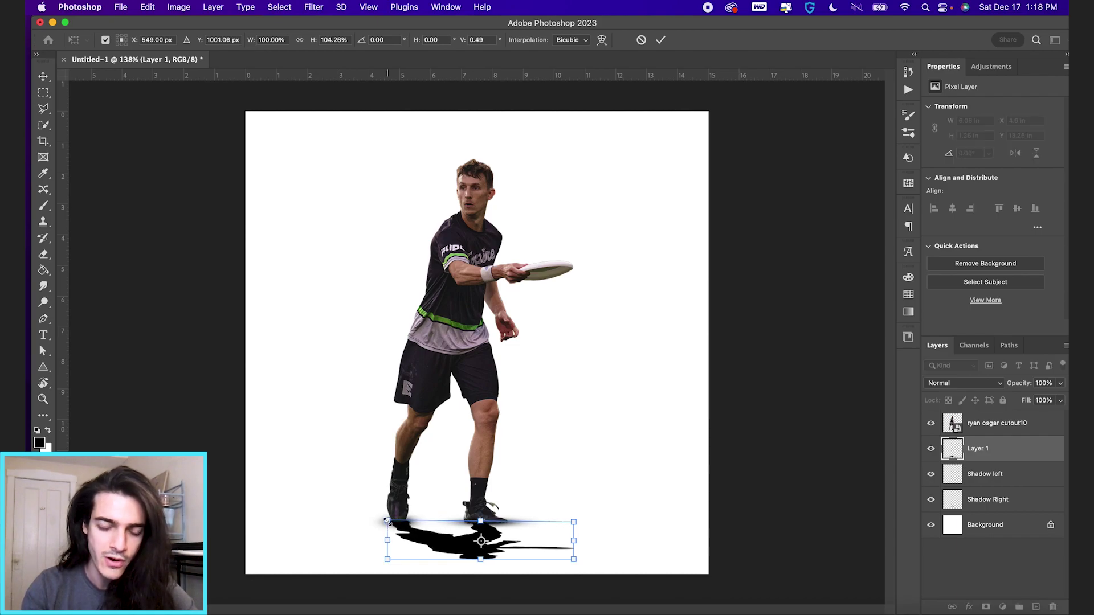
pyautogui.press('Return')
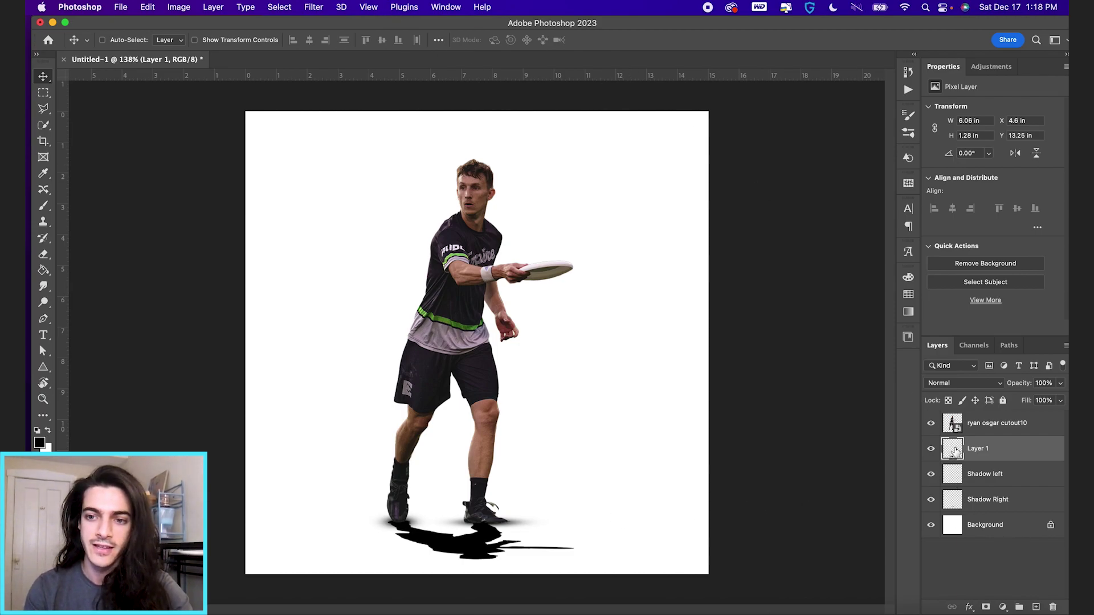
pyautogui.click(314, 7)
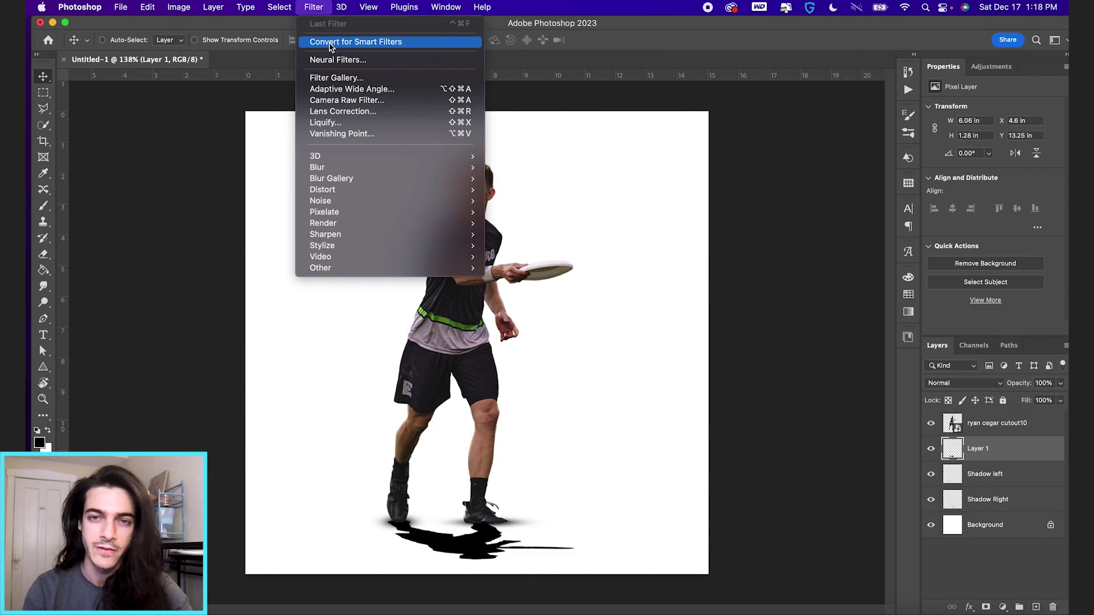
# Convert the cast shadow layer to a smart object and apply a 4.2-pixel Gaussian Blur.
pyautogui.click(330, 48)
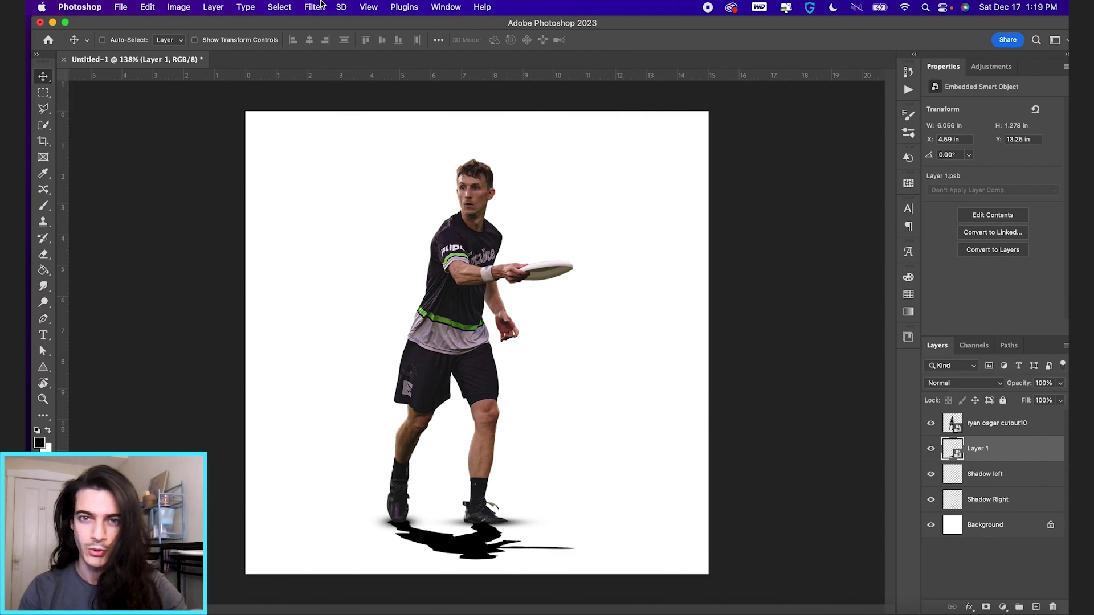
pyautogui.click(321, 4)
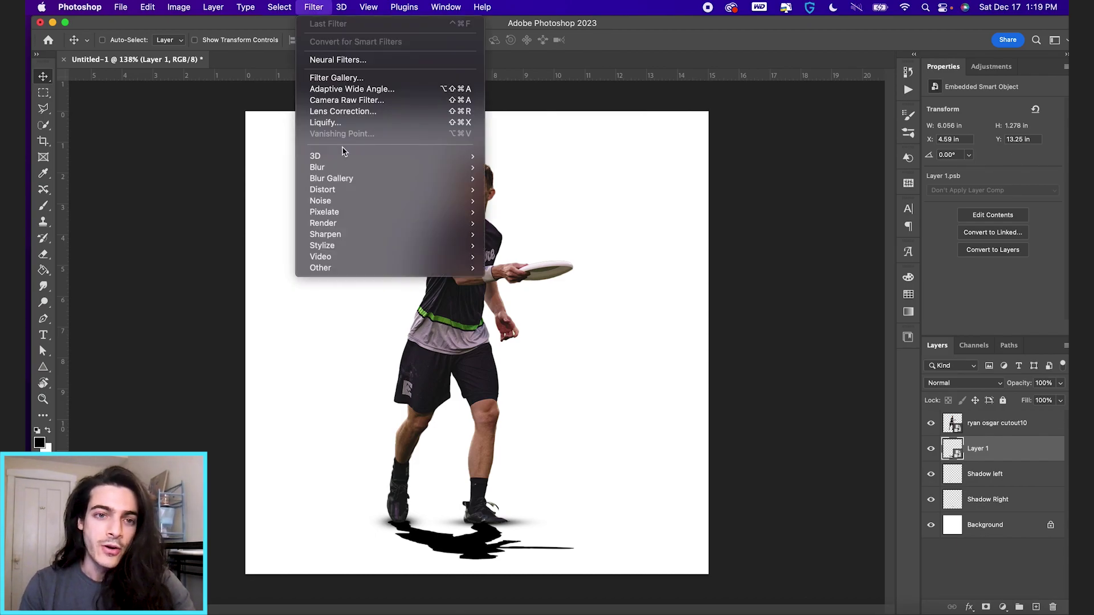
pyautogui.moveTo(346, 168)
pyautogui.click(536, 213)
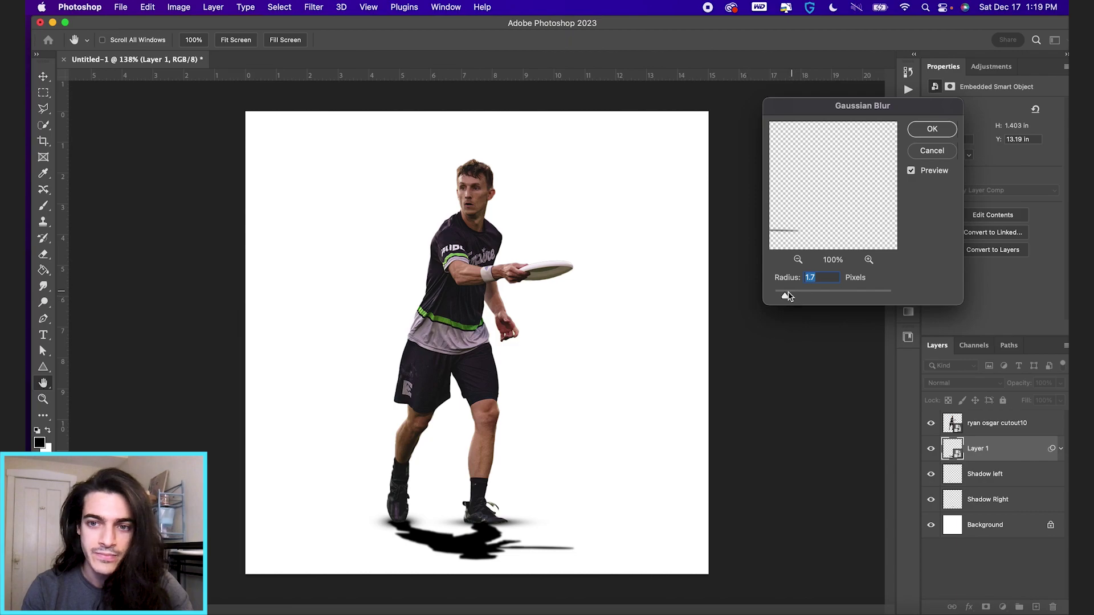
pyautogui.moveTo(787, 295); pyautogui.dragTo(801, 297)
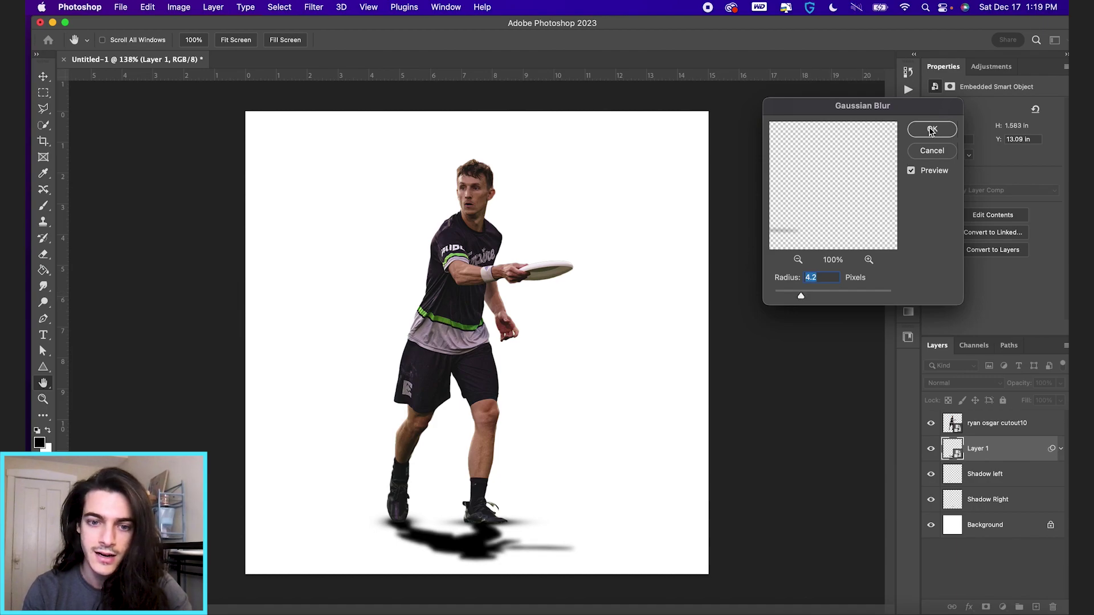
pyautogui.click(932, 130)
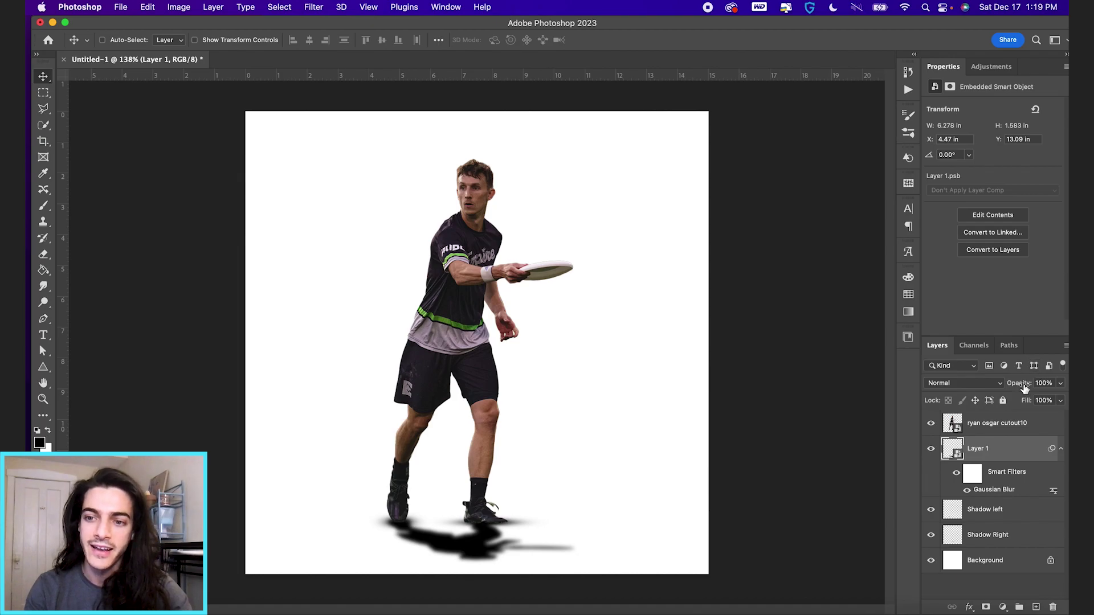
# Lower the cast shadow layer's opacity, trying 30% before settling at 45%.
pyautogui.moveTo(1024, 388); pyautogui.dragTo(997, 387)
pyautogui.click(1060, 385)
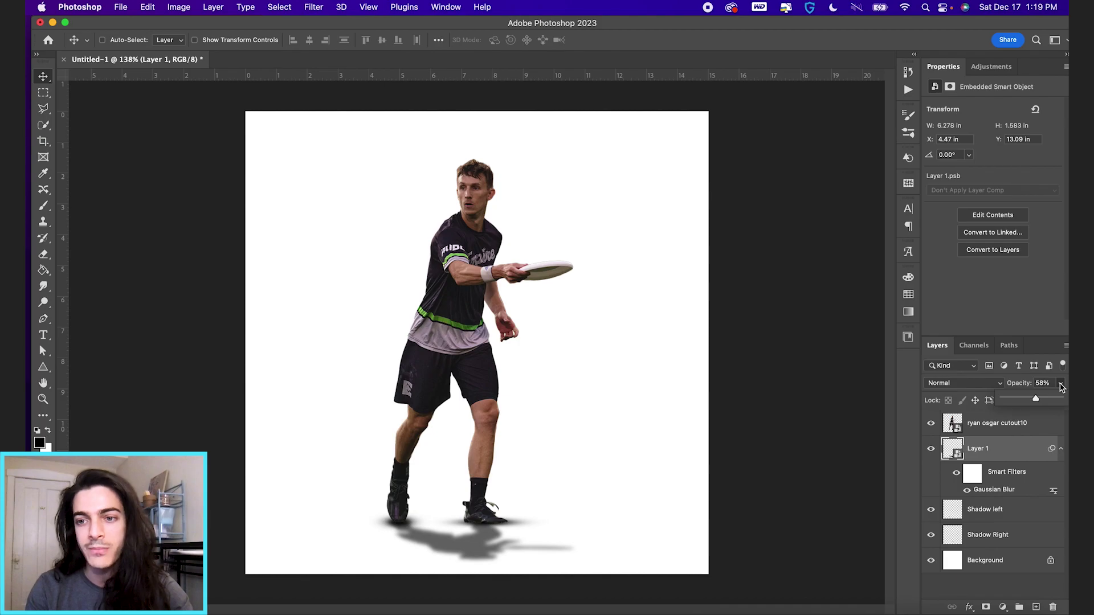
pyautogui.click(1061, 387)
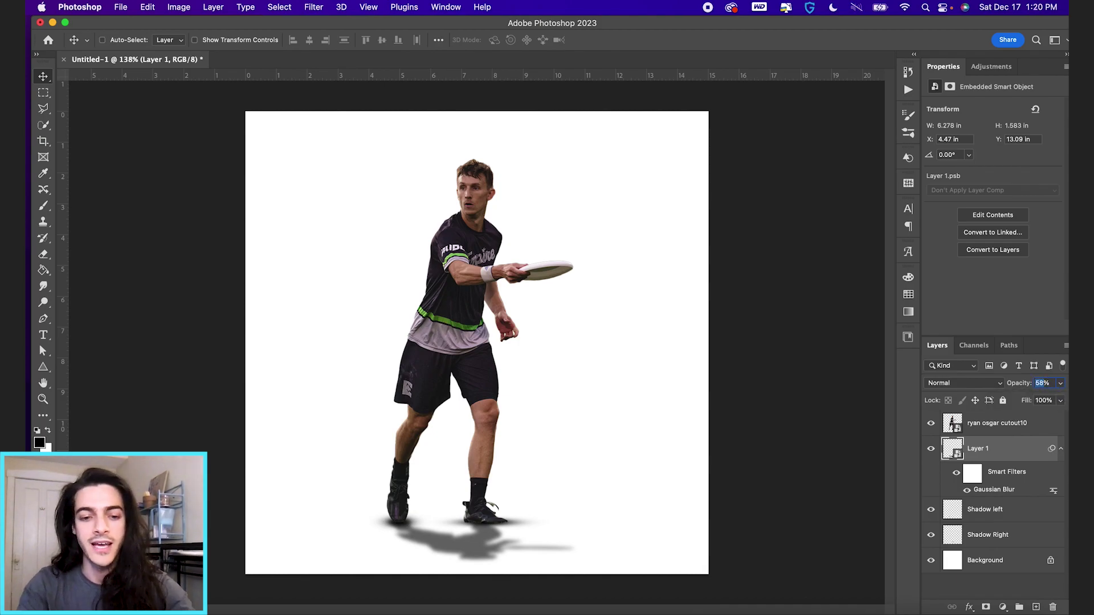
pyautogui.write('30')
pyautogui.press('Return')
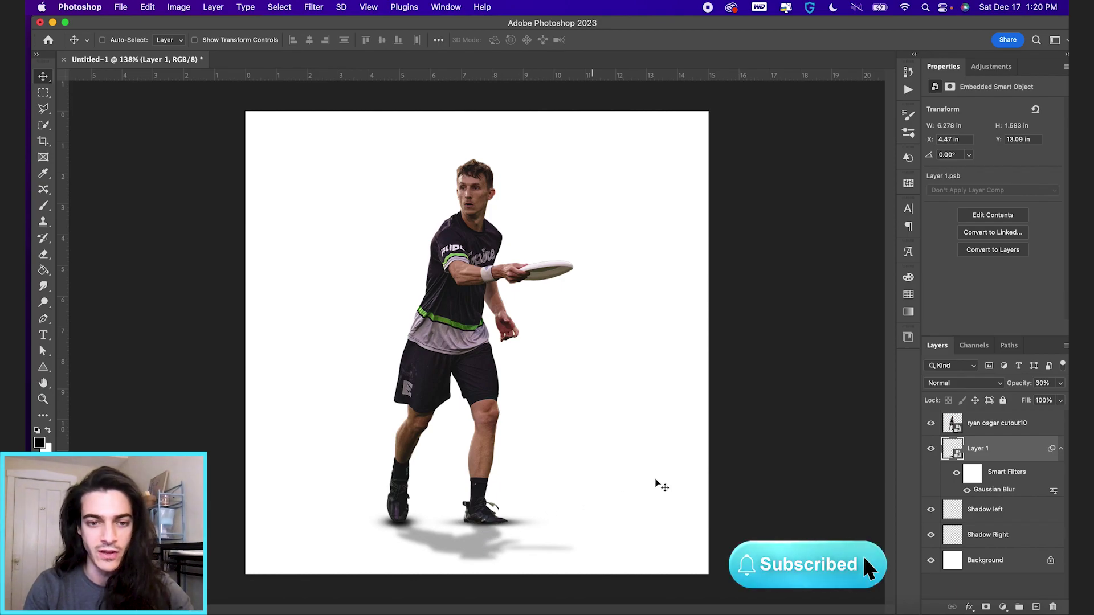
pyautogui.moveTo(1023, 384); pyautogui.dragTo(1026, 386)
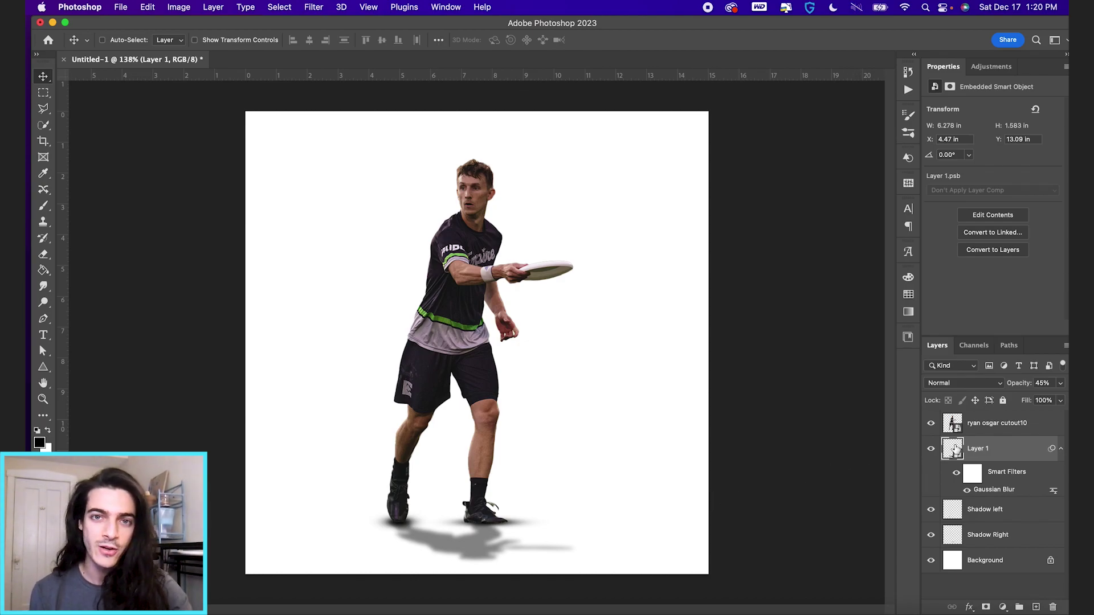
# Duplicate the blurred cast shadow as Layer 1 copy and hide it behind an all-black layer mask.
pyautogui.press('super')
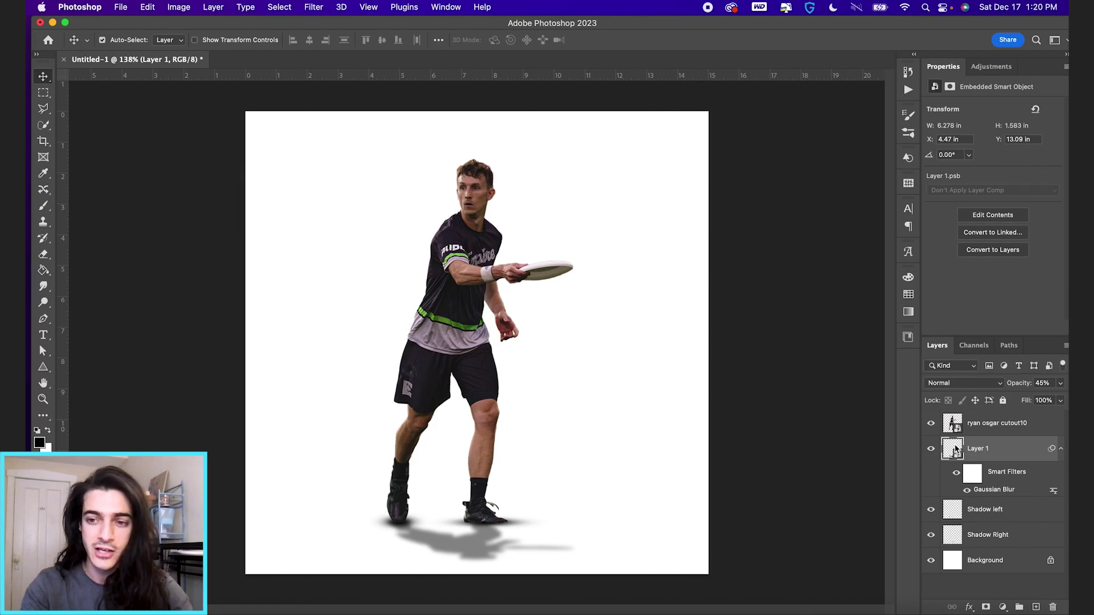
pyautogui.press('super+j')
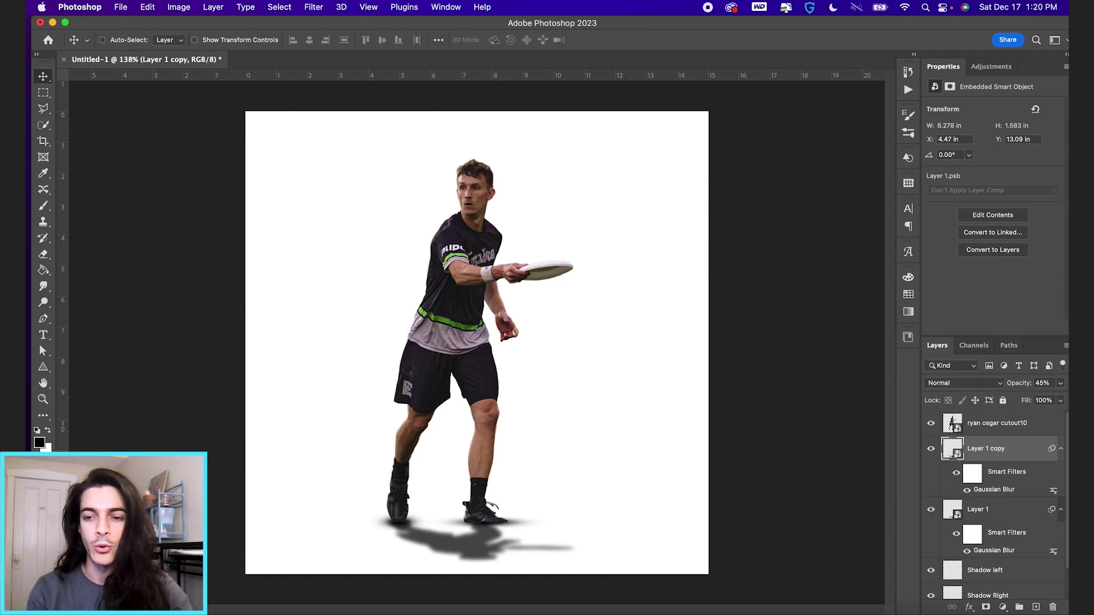
pyautogui.keyDown('alt'); pyautogui.click(986, 610); pyautogui.keyUp('alt')
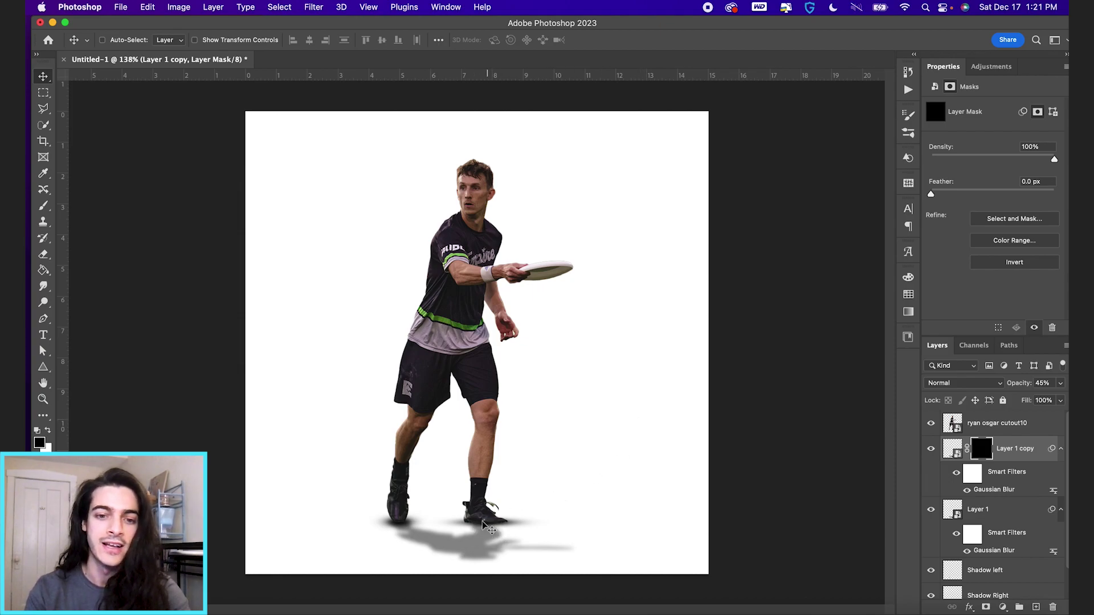
pyautogui.press('b')
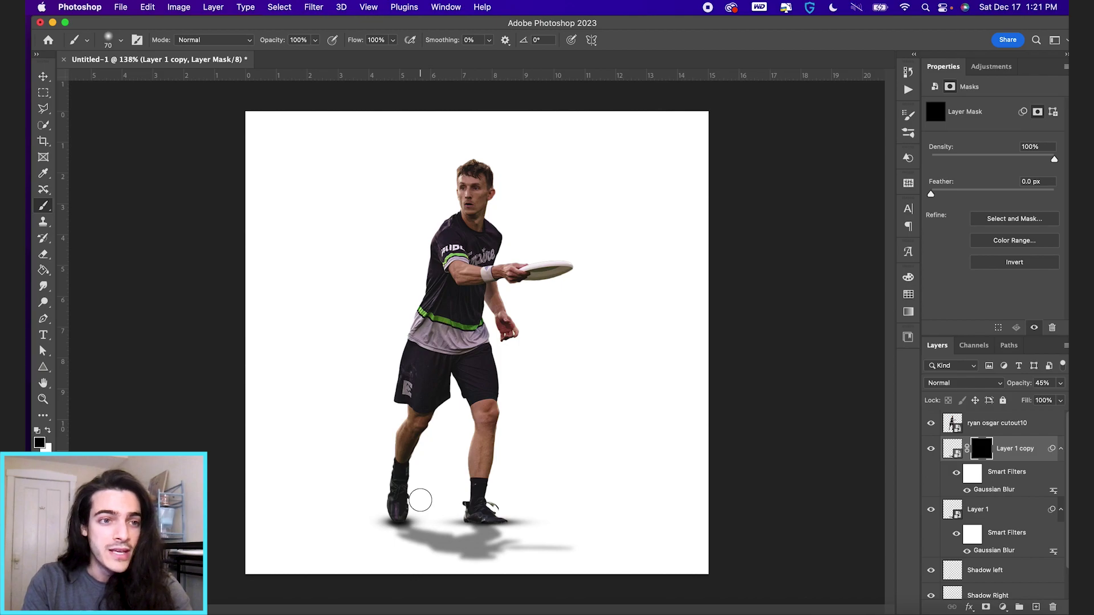
# Paint white with a 400 px brush into Layer 1 copy's mask under both feet.
pyautogui.click(49, 434)
pyautogui.press(']')
pyautogui.press(']')
pyautogui.press(']')
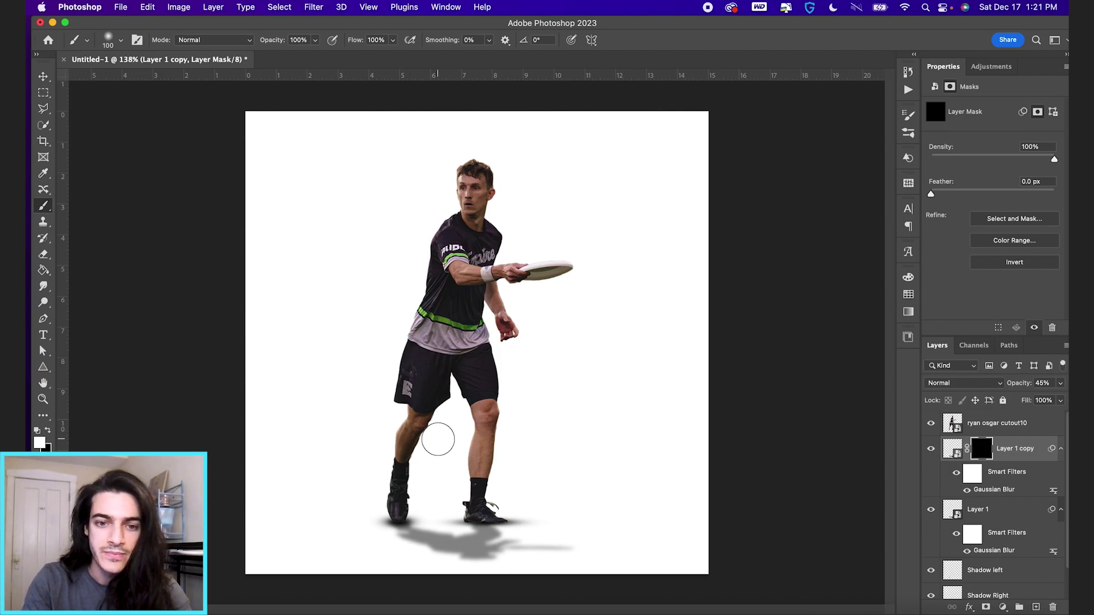
pyautogui.press(']')
pyautogui.press(']')
pyautogui.press(']')
pyautogui.press(']')
pyautogui.press(']')
pyautogui.press(']')
pyautogui.press(']')
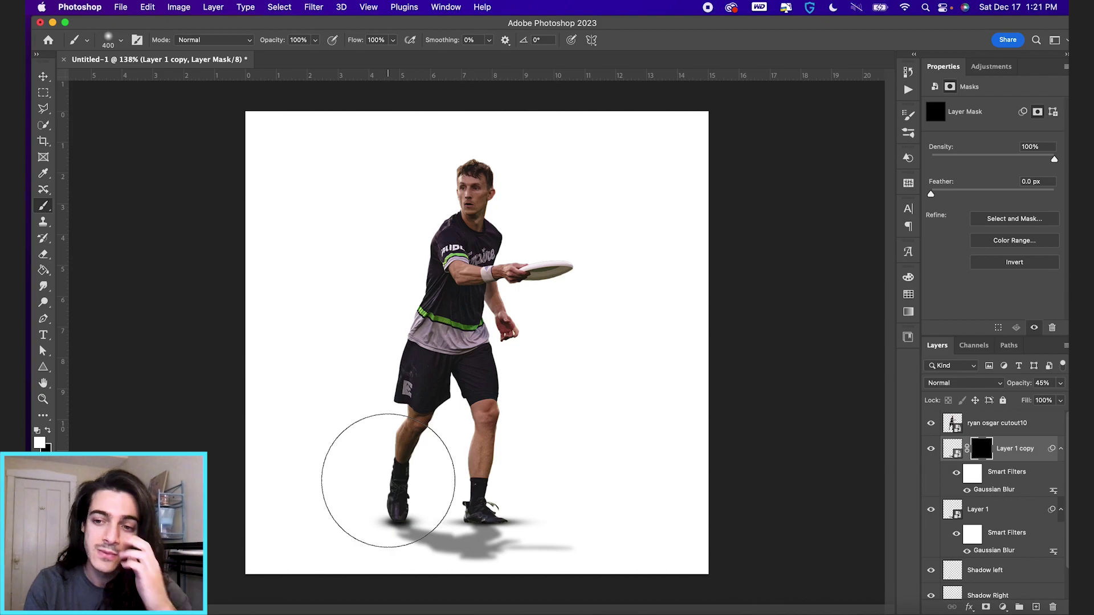
pyautogui.moveTo(391, 471); pyautogui.dragTo(386, 471)
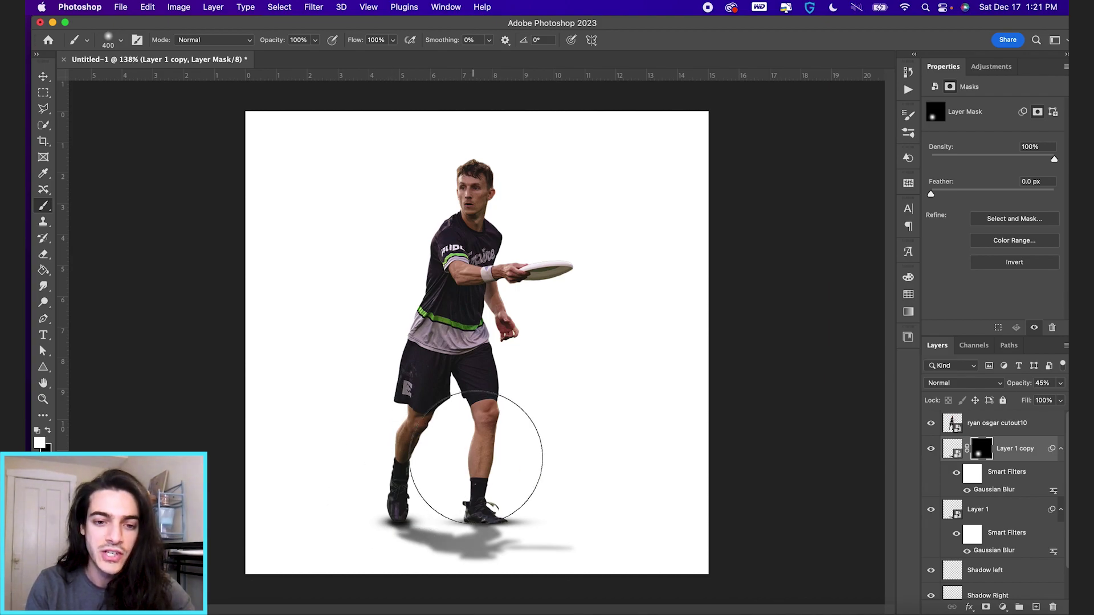
pyautogui.moveTo(475, 457); pyautogui.dragTo(476, 468)
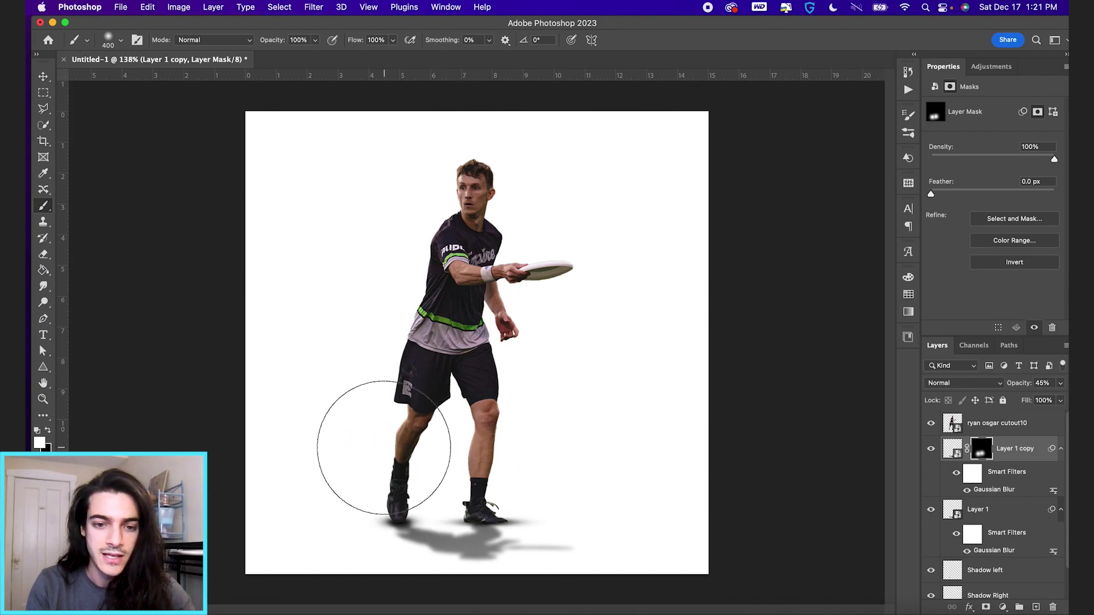
# Reset the painting colour to black, set the brush to 300 px, and select Layer 1 and Layer 1 copy.
pyautogui.press('x')
pyautogui.press('[')
pyautogui.press('[')
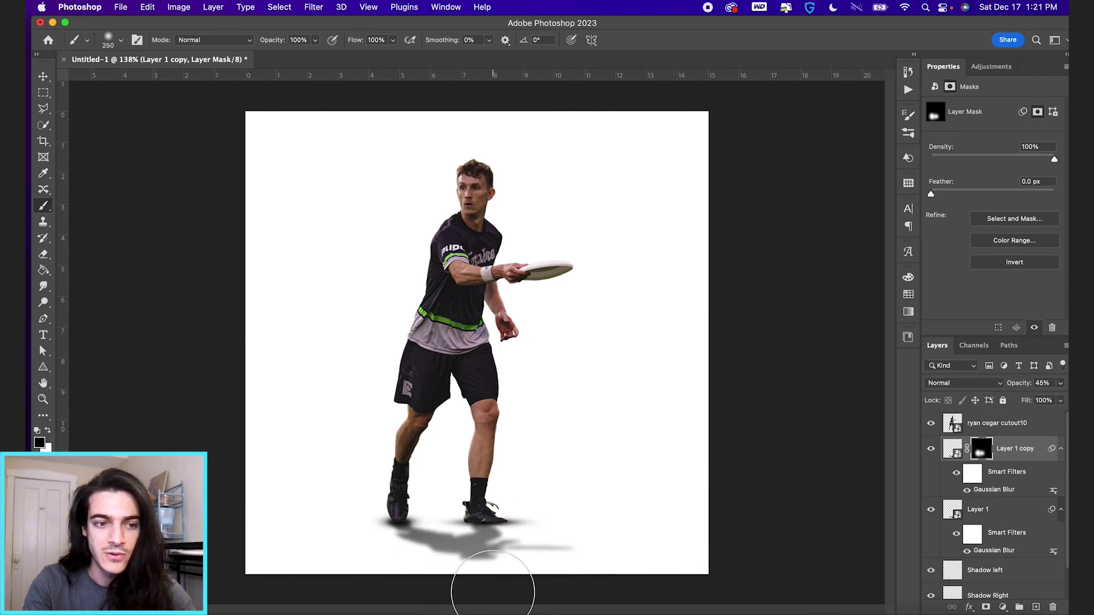
pyautogui.press(']')
pyautogui.press(']')
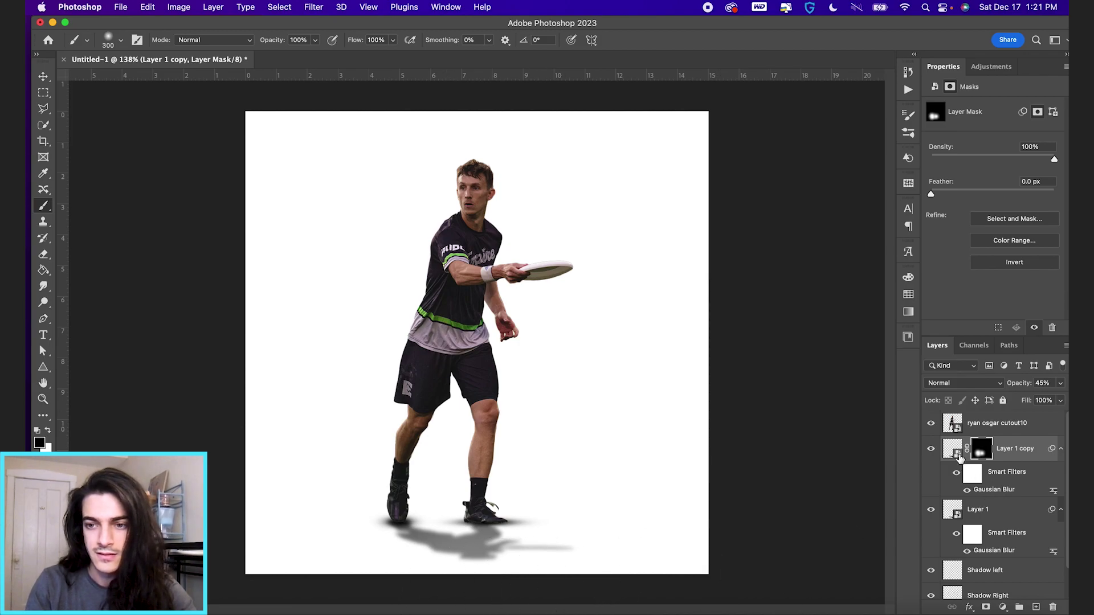
pyautogui.click(960, 458)
pyautogui.click(956, 509)
pyautogui.keyDown('shift'); pyautogui.click(1012, 448); pyautogui.keyUp('shift')
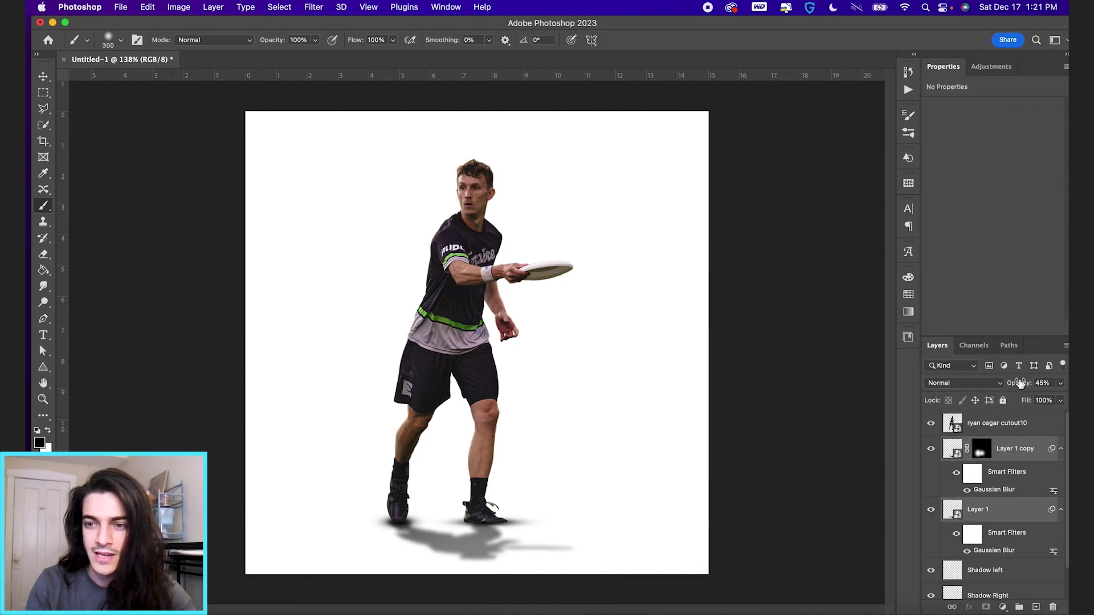
# Fade both cast shadow layers to 28% opacity and begin lowering the foot shadows' opacity.
pyautogui.moveTo(1020, 382); pyautogui.dragTo(1011, 387)
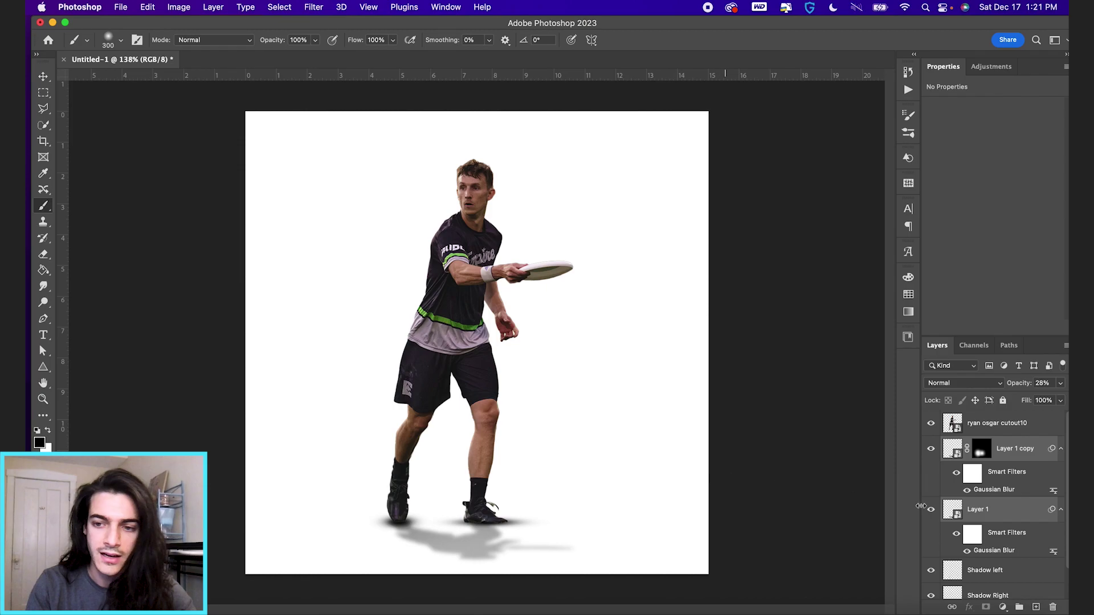
pyautogui.click(996, 574)
pyautogui.keyDown('shift'); pyautogui.click(998, 596); pyautogui.keyUp('shift')
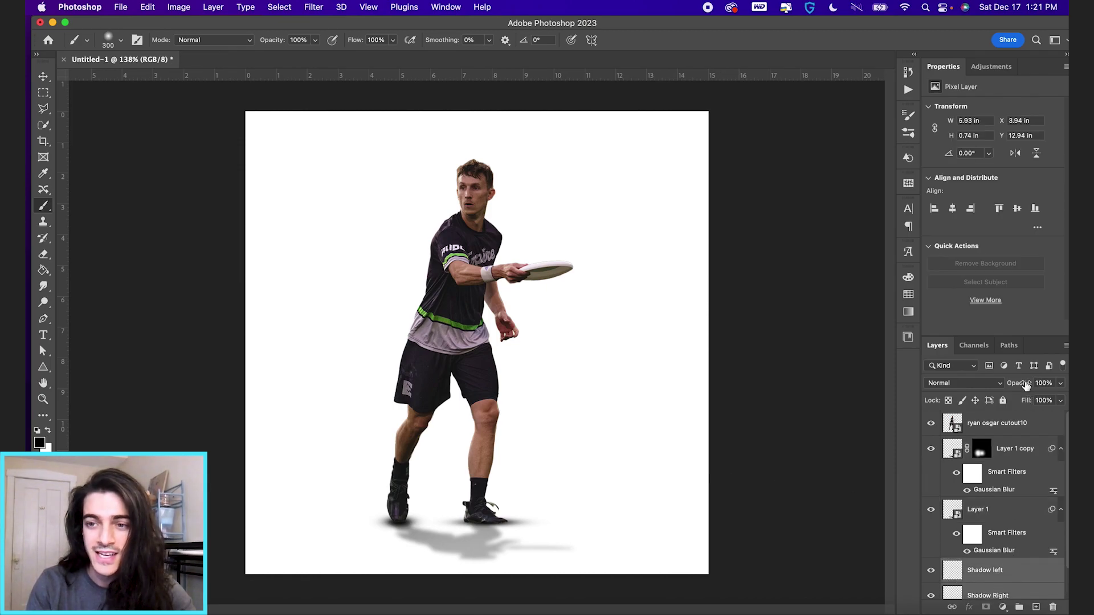
pyautogui.moveTo(1024, 387); pyautogui.dragTo(1012, 387)
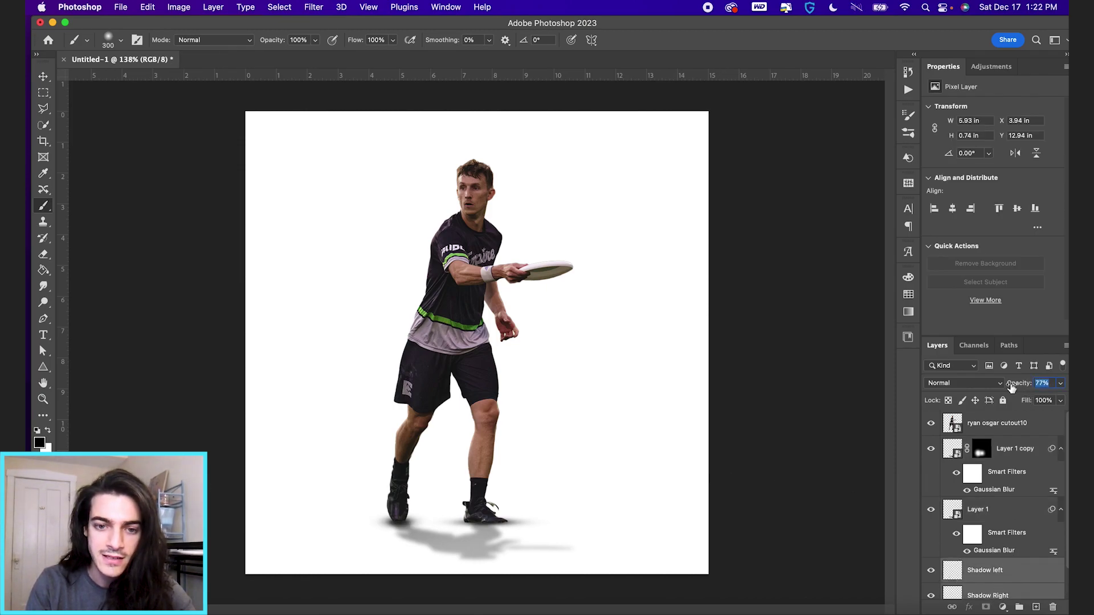
# Set the Shadow left and Shadow Right layers to 74% opacity.
pyautogui.scroll(-2, 995, 536)
pyautogui.click(995, 535)
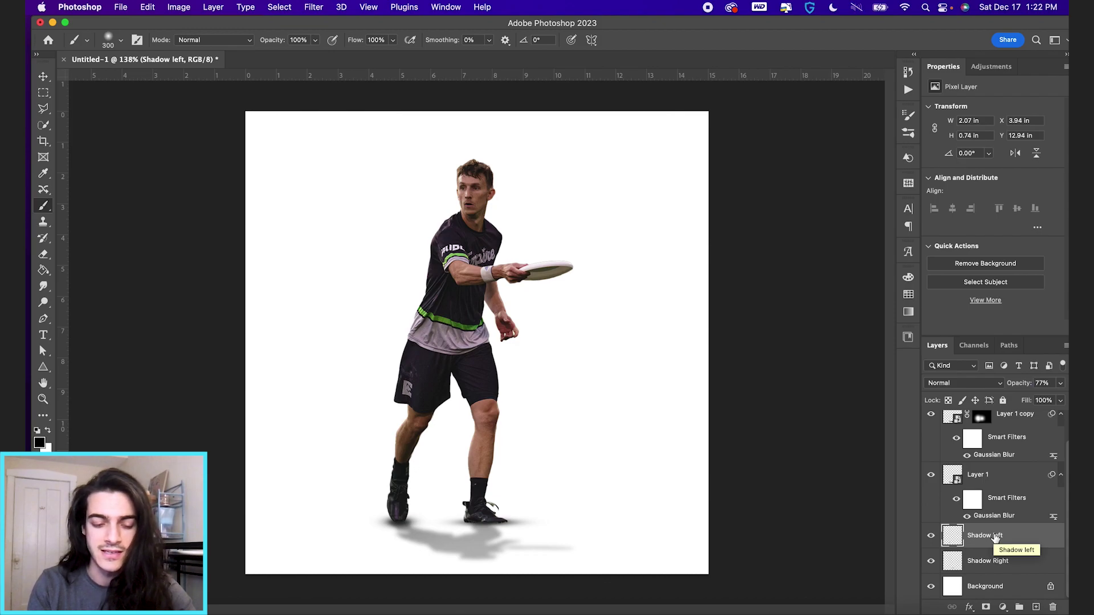
pyautogui.keyDown('shift'); pyautogui.click(994, 563); pyautogui.keyUp('shift')
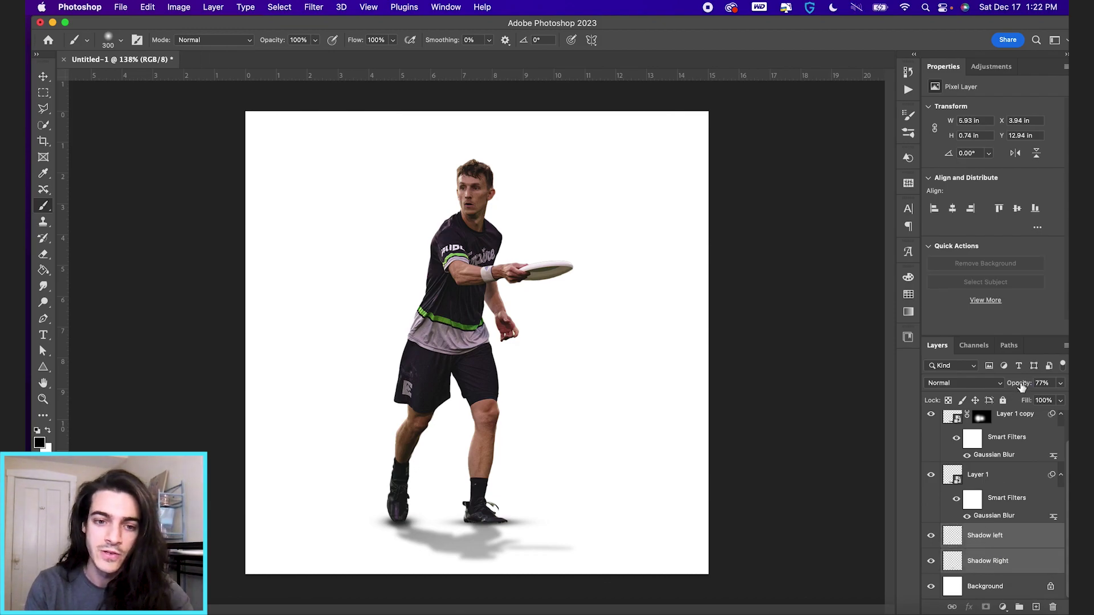
pyautogui.moveTo(1021, 388); pyautogui.dragTo(1020, 388)
pyautogui.press('v')
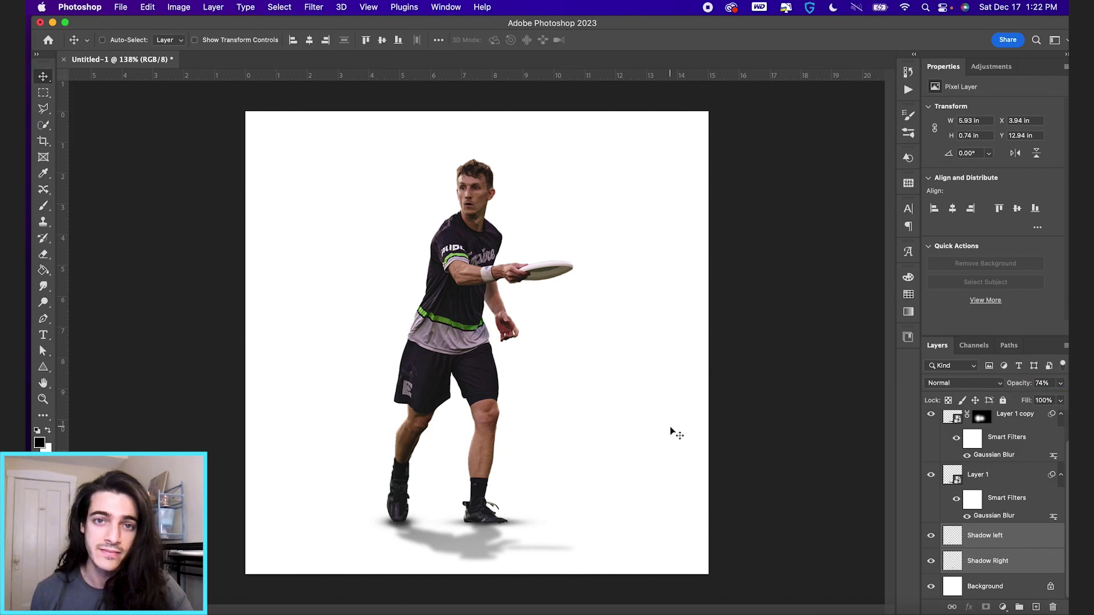